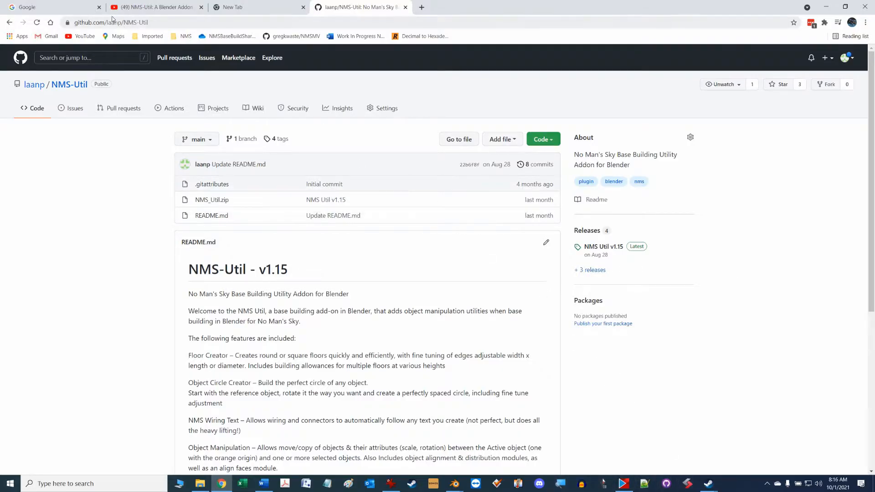
Highlight the NMS-Util repository's web address, and play the "NMS-Util: A Blender Addon Walkthrough" video from 9:22.
left_click(162, 24)
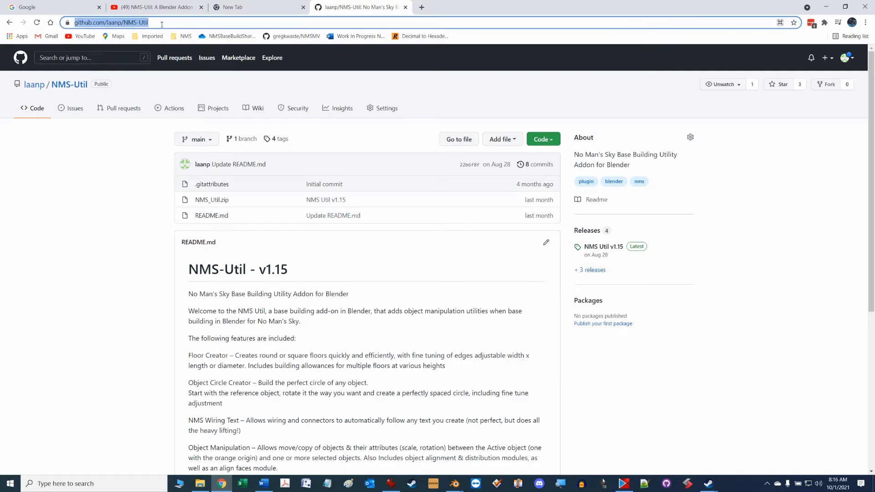
left_click(128, 208)
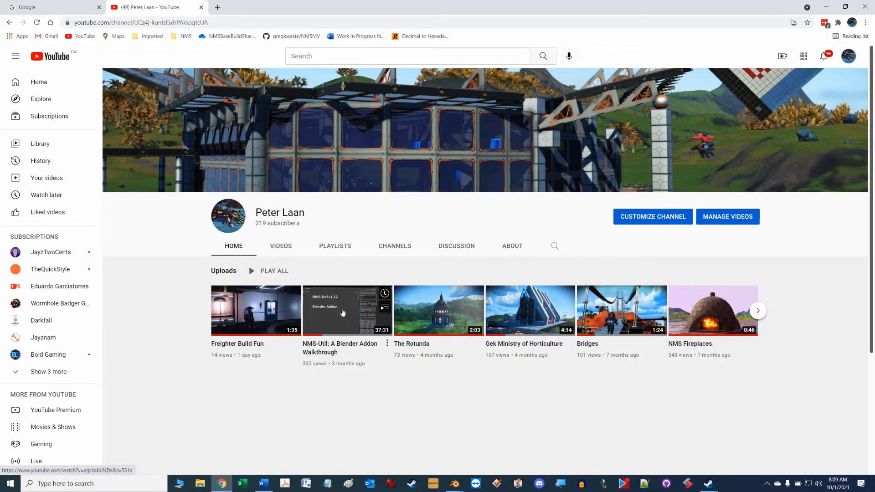
left_click(342, 312)
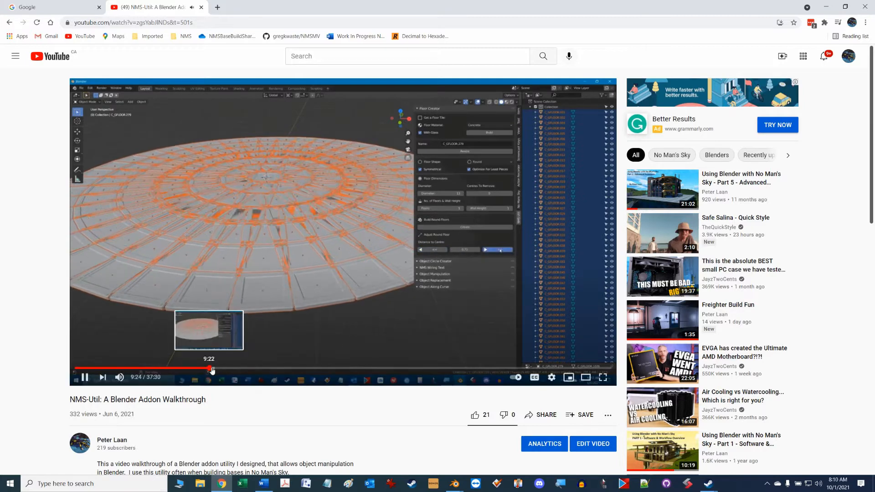
left_click(213, 369)
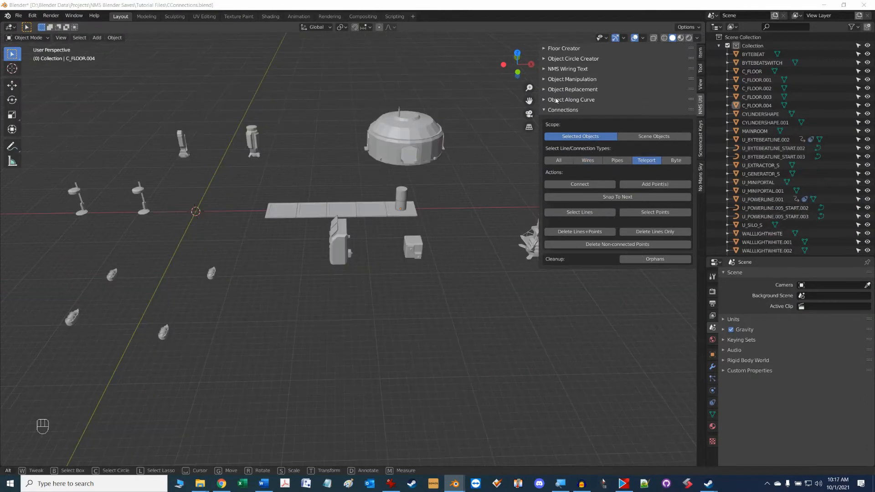
In Blender, try the Scene Objects scope for Connections, return to Selected Objects, and briefly select the four wall lights.
left_click(556, 100)
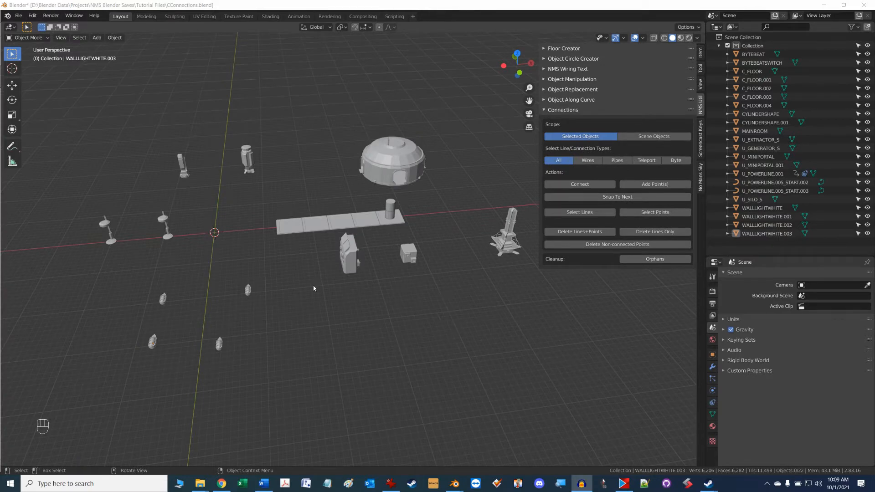
mouse_move(316, 299)
left_mouse_down()
mouse_move(337, 281)
mouse_move(329, 292)
left_mouse_up()
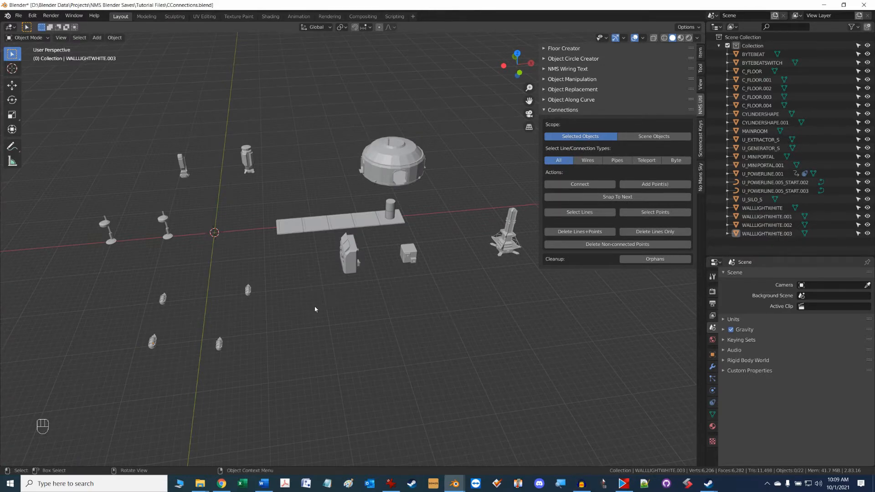
mouse_move(315, 325)
middle_mouse_down("alt+shift")
mouse_move(324, 335)
mouse_move(349, 297)
middle_mouse_up("alt+shift")
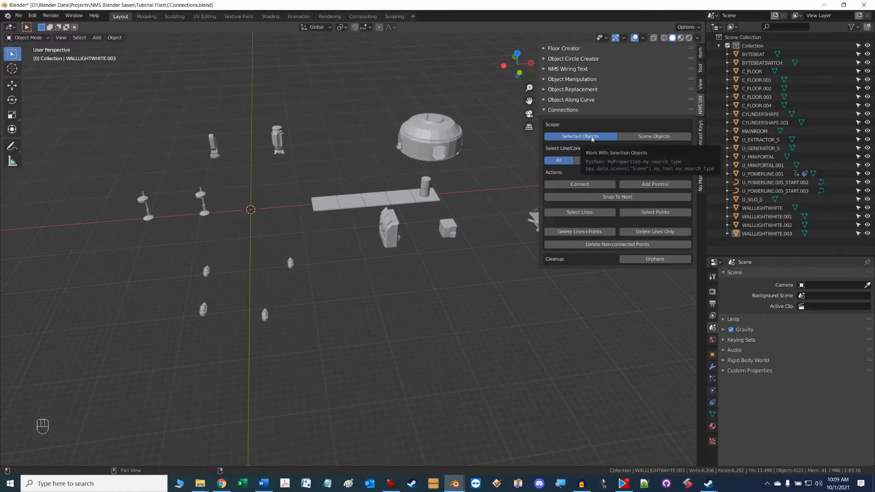
left_click(592, 139)
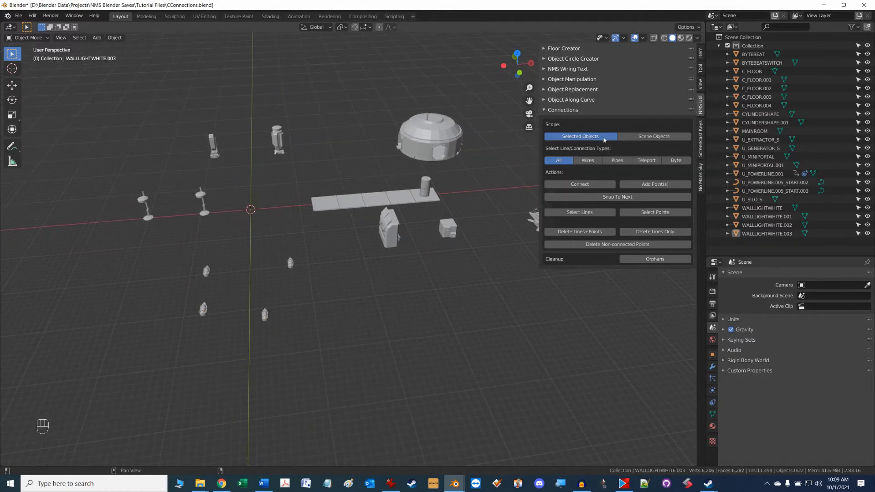
left_click(651, 139)
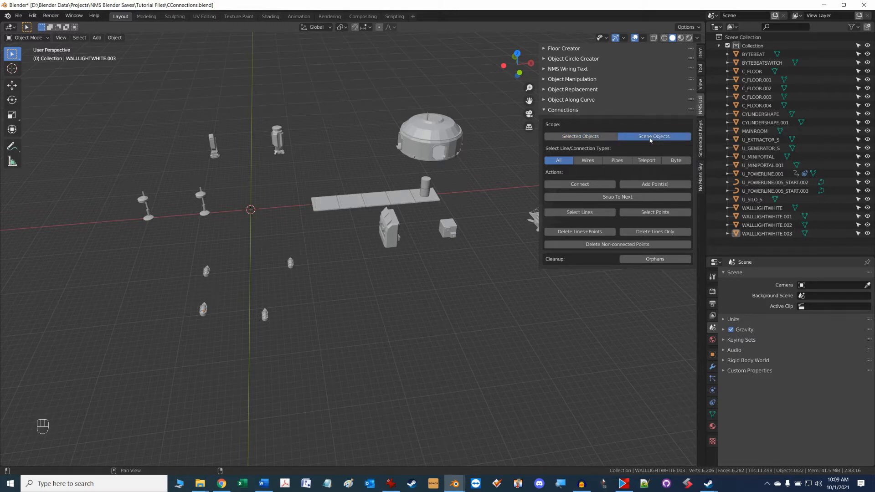
left_click(588, 138)
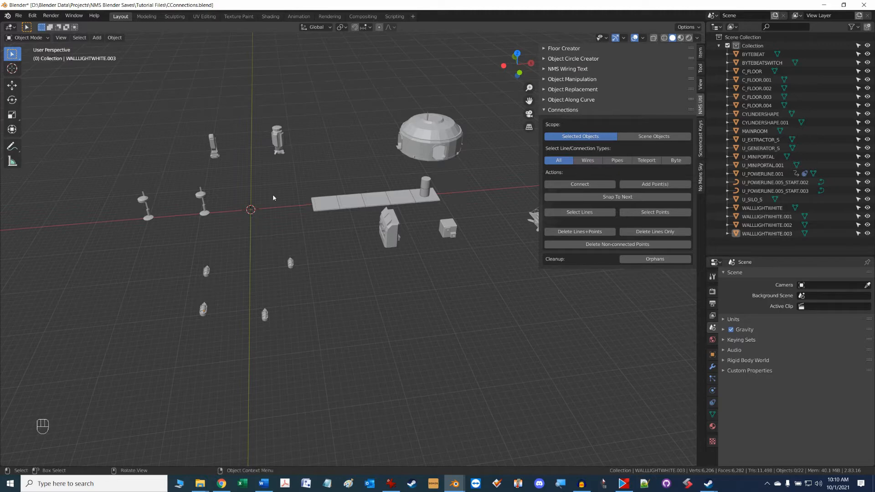
left_click_drag(170, 242, 339, 354)
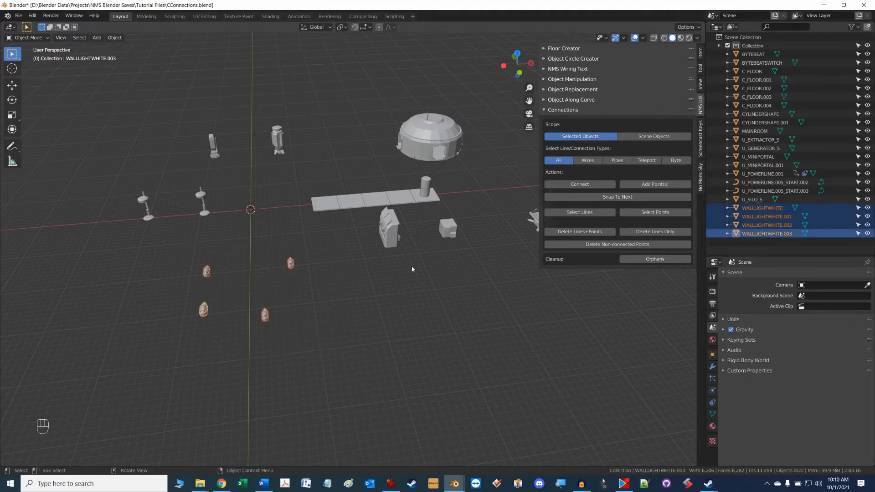
left_click(410, 330)
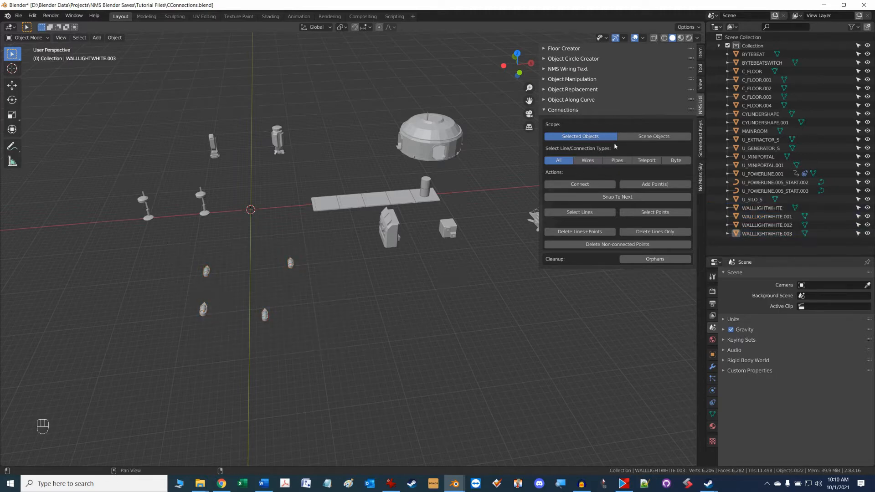
Cycle the line type through Wires, Pipes, Byte and All, finishing on Wires.
left_click(587, 160)
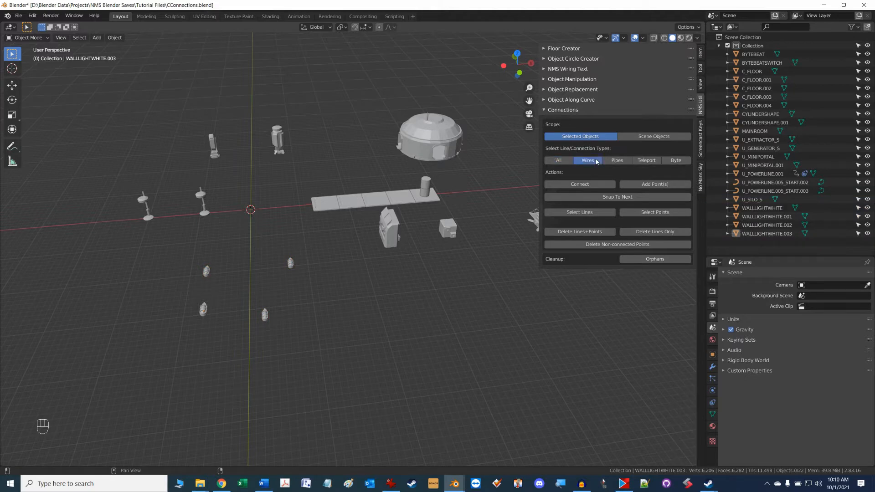
left_click(617, 160)
left_click(676, 160)
left_click(558, 160)
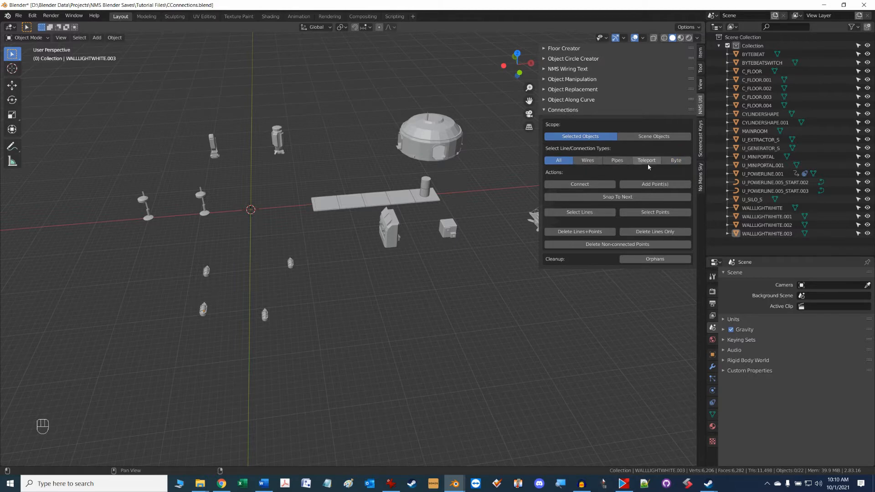
left_click(586, 162)
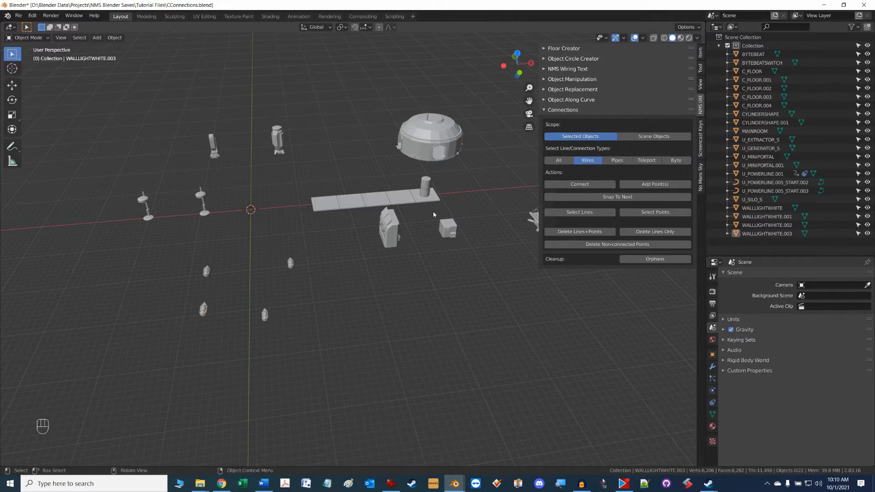
Pair Pipes with the extractor and silo, Teleport with the two mini portals, and Byte with the ByteBeat device and switch.
left_click_drag(185, 110, 304, 176)
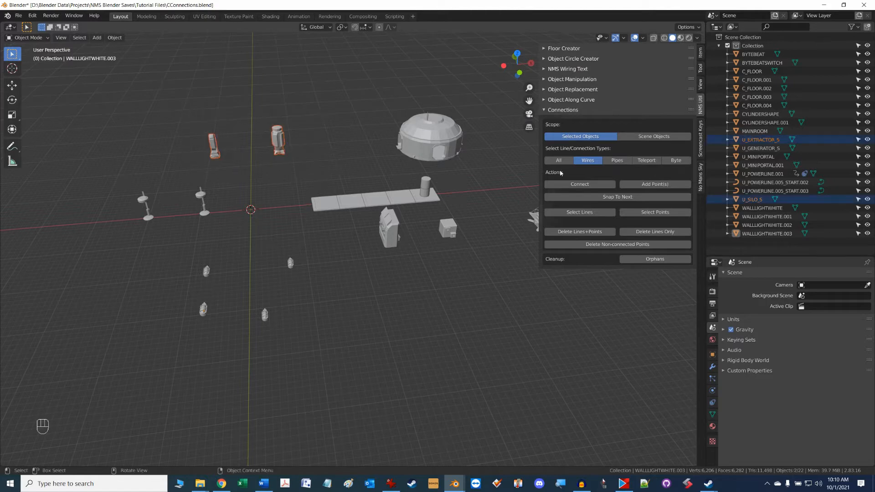
left_click(615, 162)
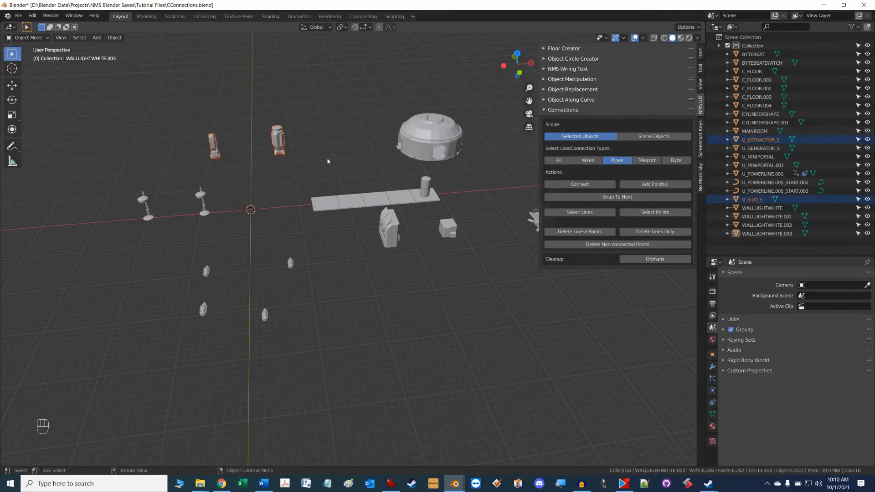
left_click(650, 165)
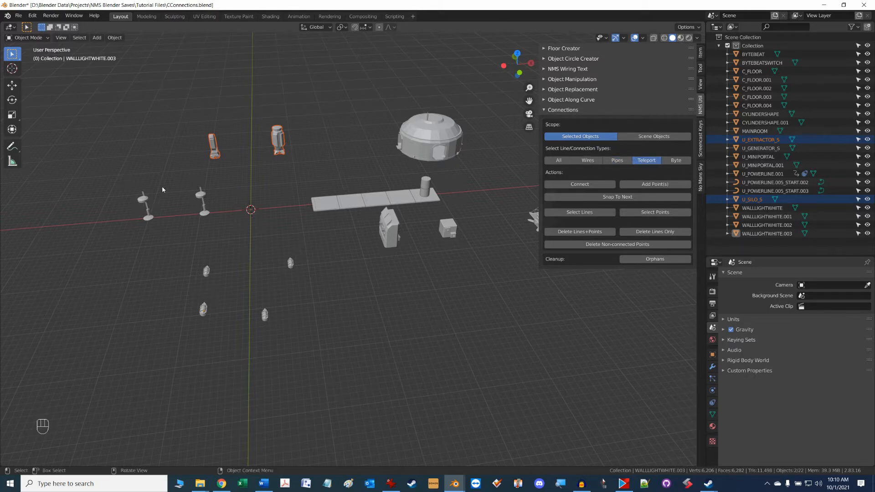
left_click_drag(110, 188, 206, 232)
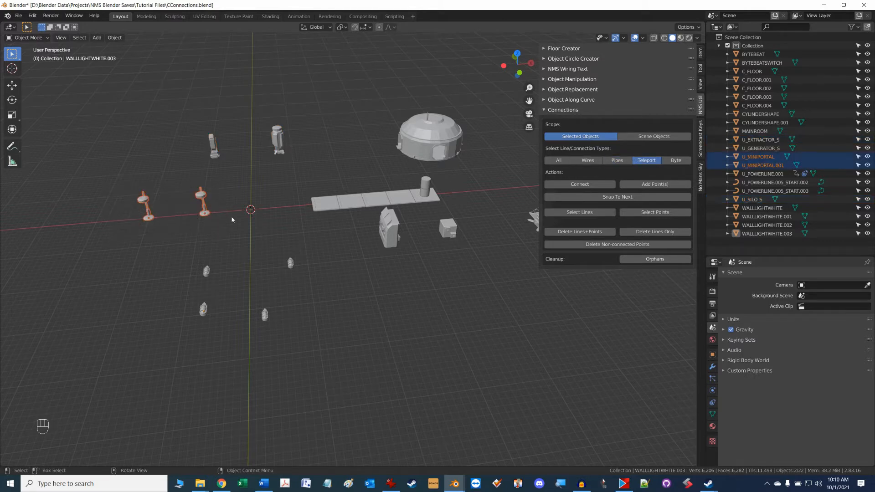
left_click(676, 160)
left_click_drag(369, 214, 475, 264)
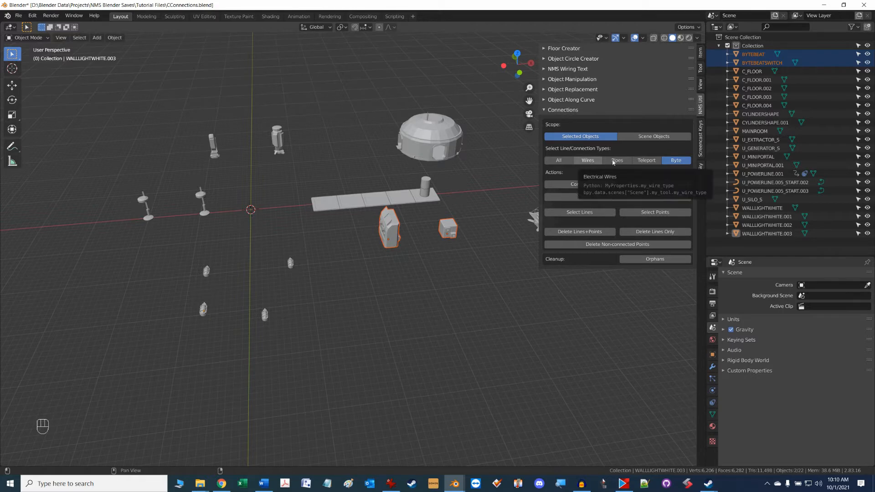
Select the ByteBeat device and its switch in turn, clear the selection, and select a single wall light.
left_click(479, 242)
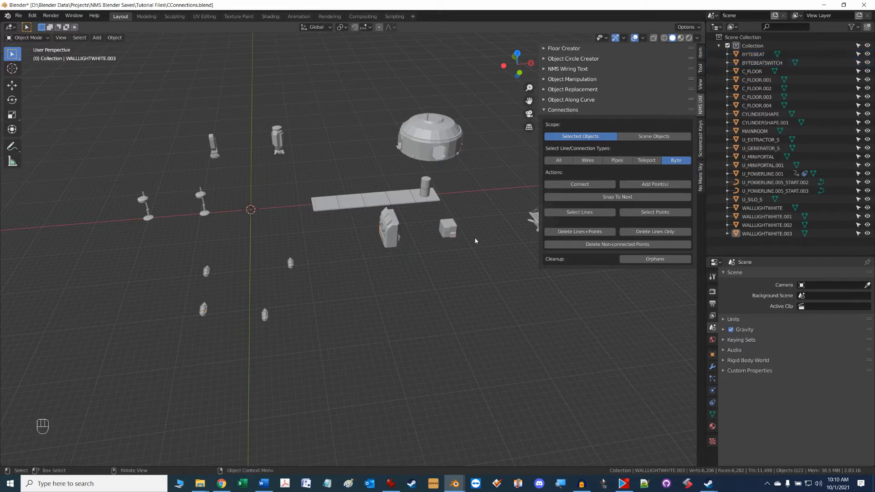
left_click(387, 236)
left_click(450, 231)
left_click(464, 209)
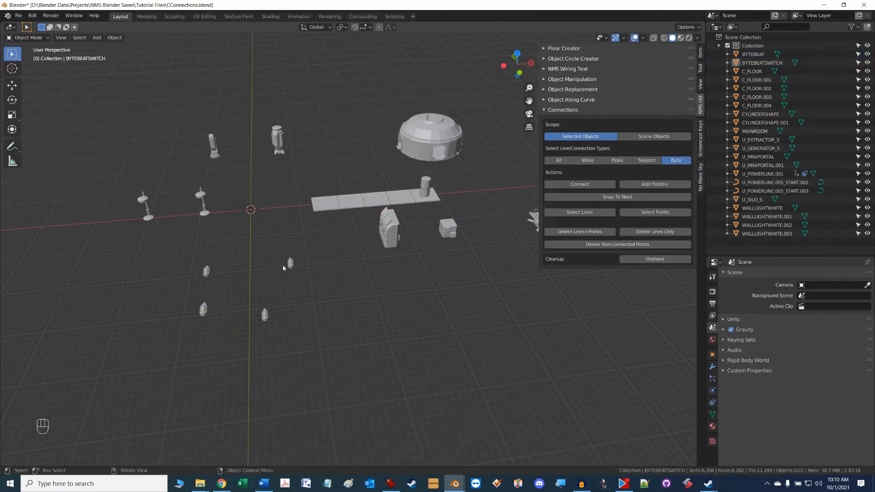
left_click(290, 263)
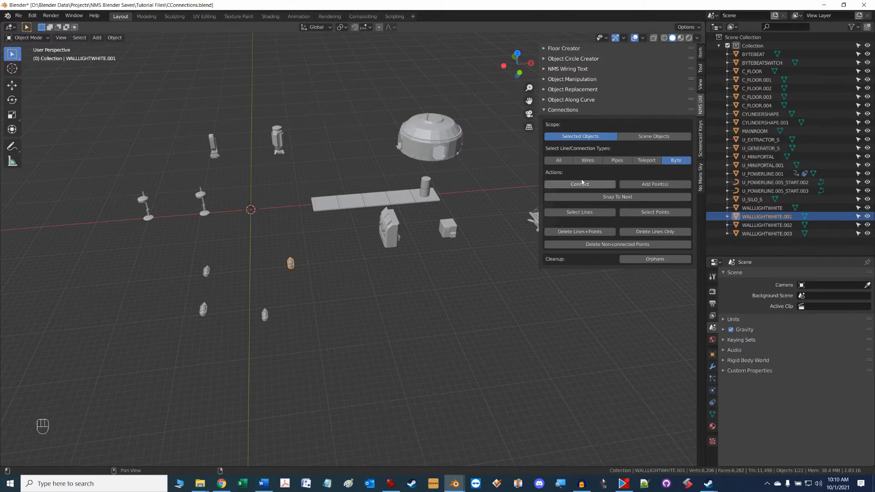
Connect the first and last floor tiles of the row with a Byte line.
left_click(322, 204)
left_click(428, 201, "shift")
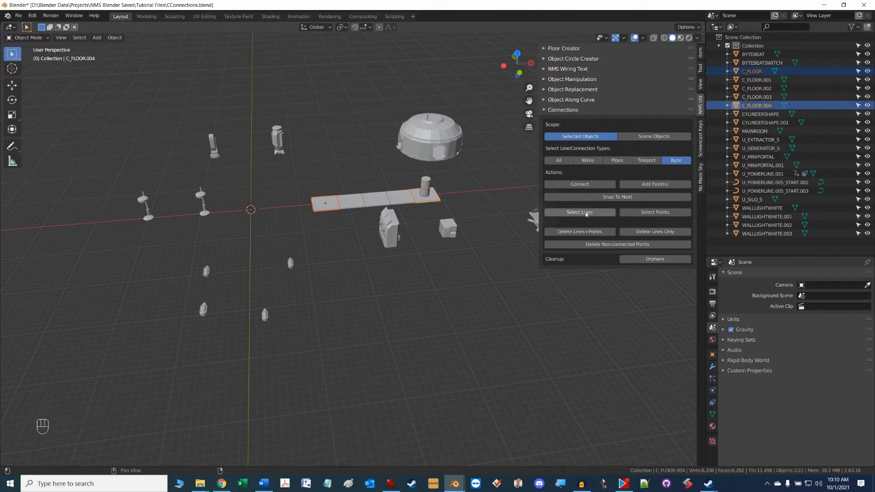
left_click(579, 184)
Hide the second and third floor tiles to examine the byte line running through the row, and unhide them.
left_click(351, 203)
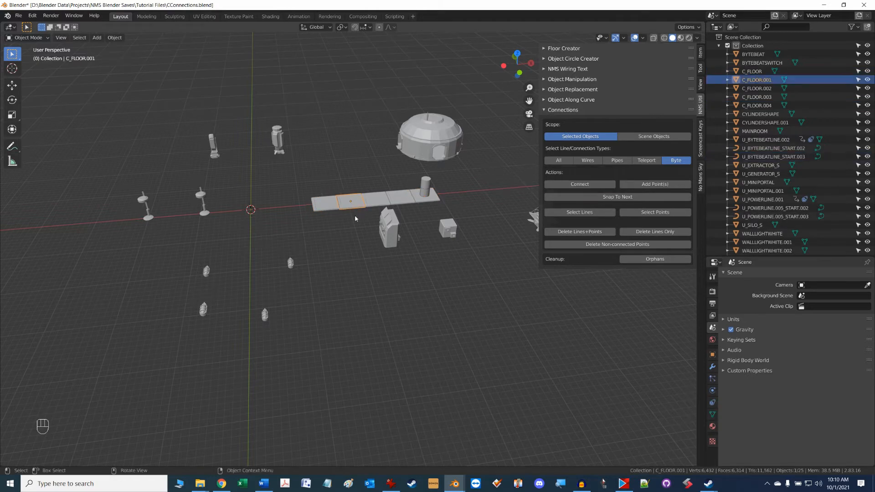
key("h")
left_click(383, 201)
key("h")
scroll(385, 199, "up", 4)
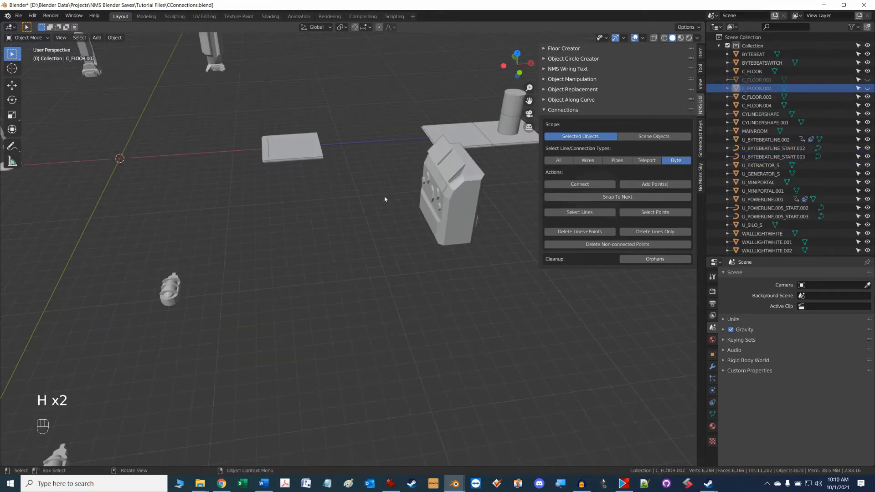
left_click_drag(397, 176, 296, 360, "alt+shift")
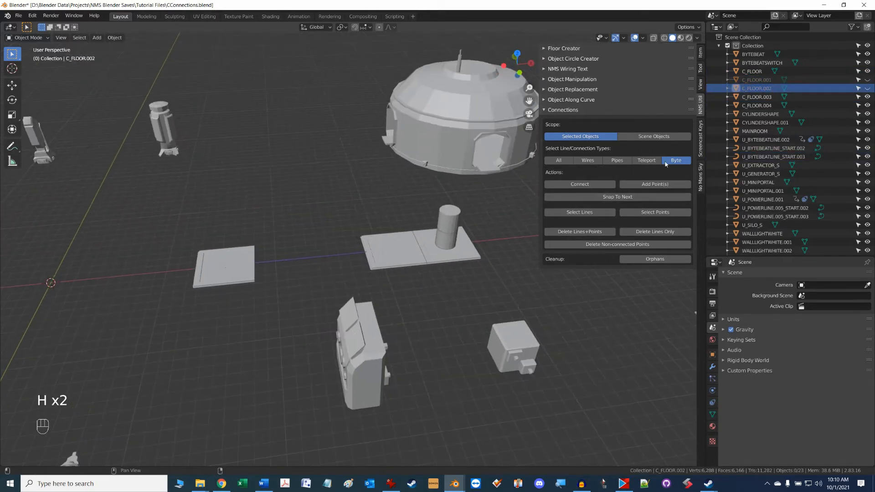
left_click(455, 256)
key("alt+h")
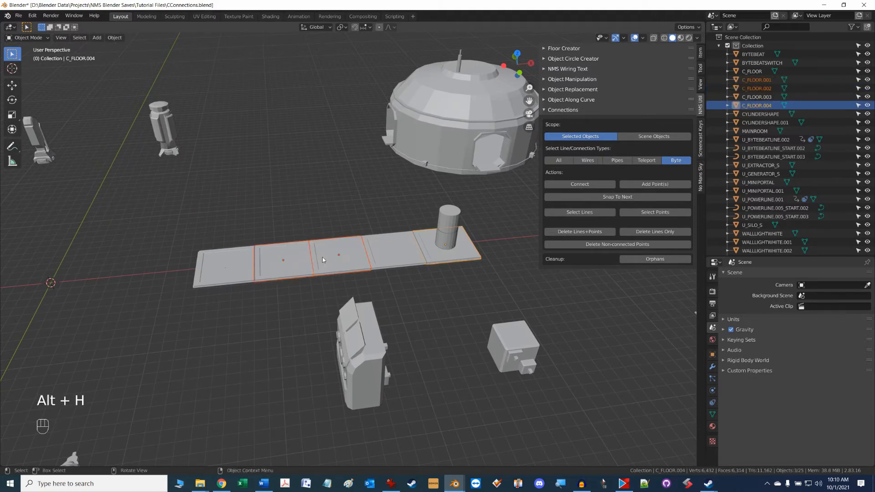
Connect the four selected wall lights with Wires.
scroll(322, 260, "down", 5)
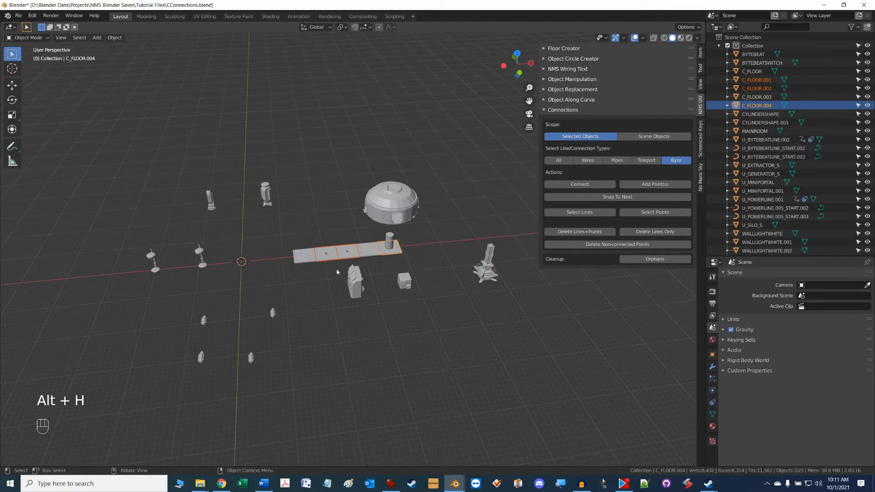
scroll(337, 269, "up", 2)
left_click_drag(333, 336, 348, 297, "alt+shift")
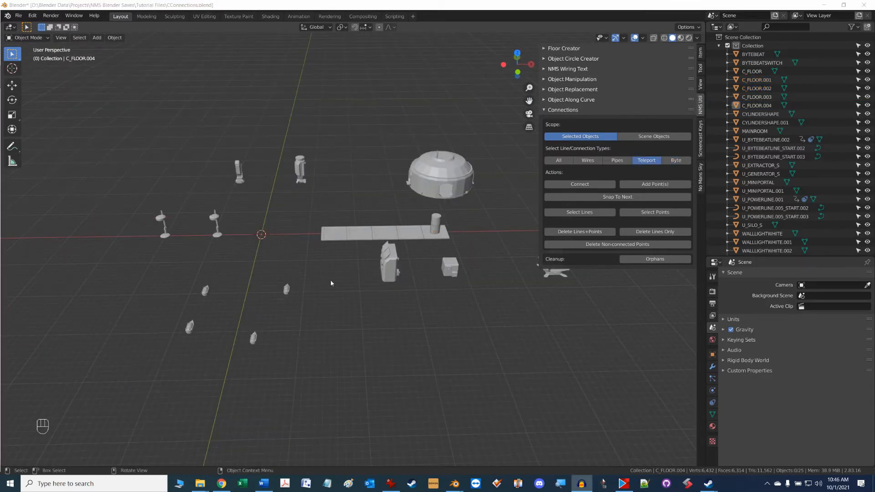
scroll(309, 312, "up", 1)
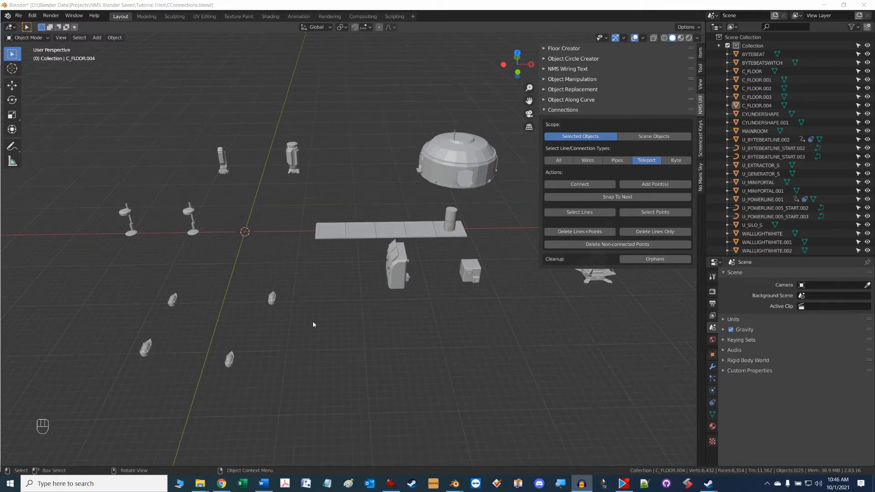
left_click_drag(376, 327, 421, 327, "alt")
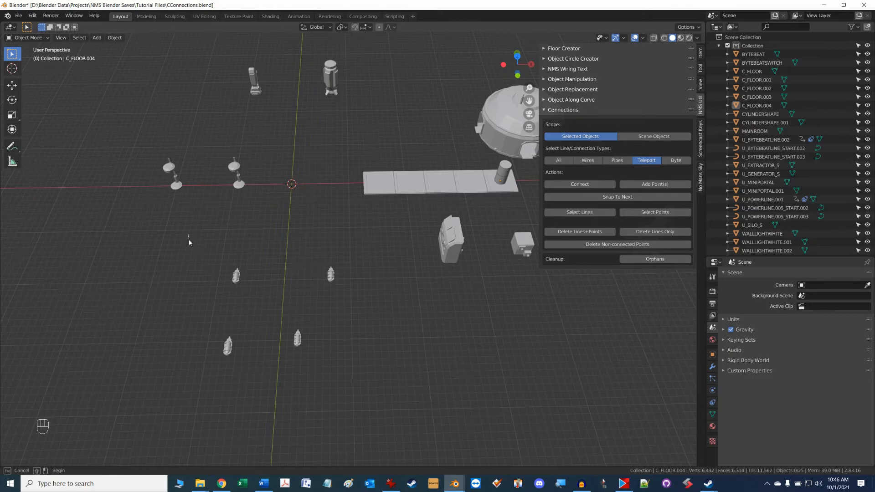
left_click_drag(188, 234, 362, 384)
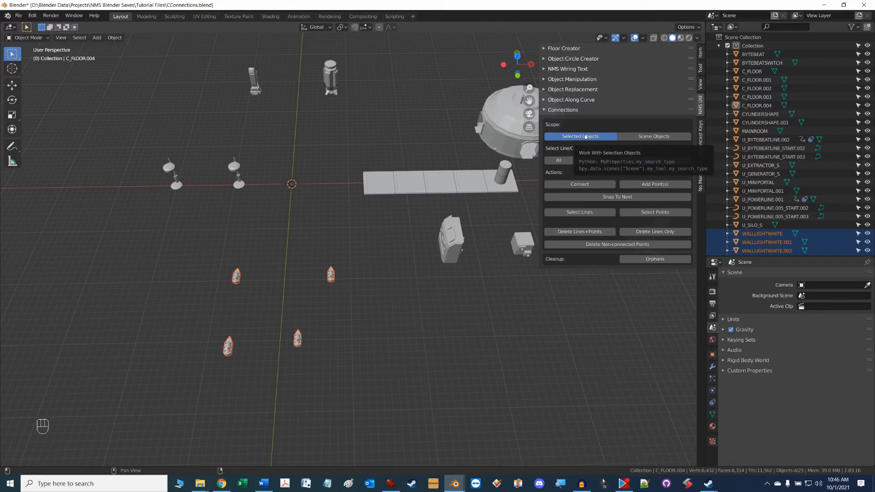
left_click(659, 160)
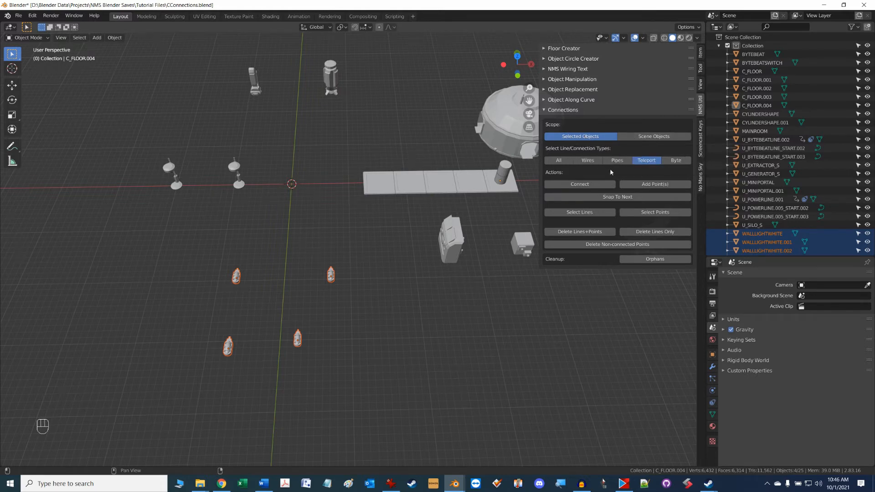
left_click(594, 161)
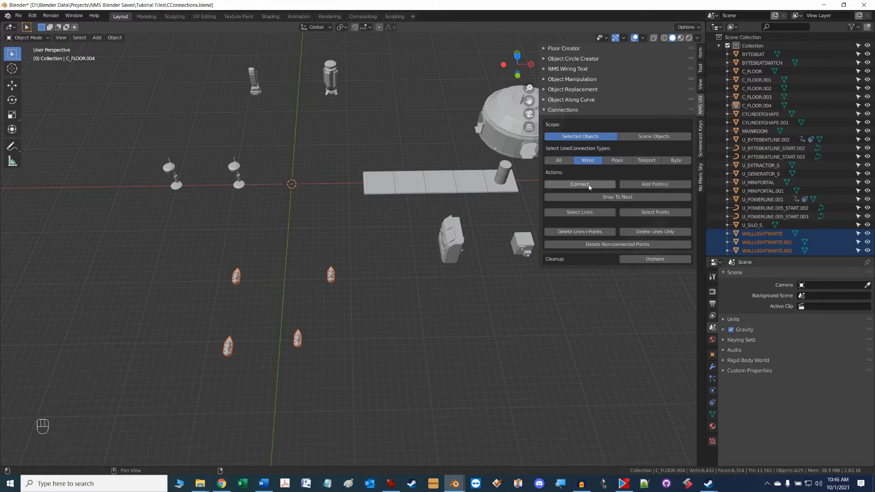
left_click(588, 184)
scroll(380, 337, "up", 3)
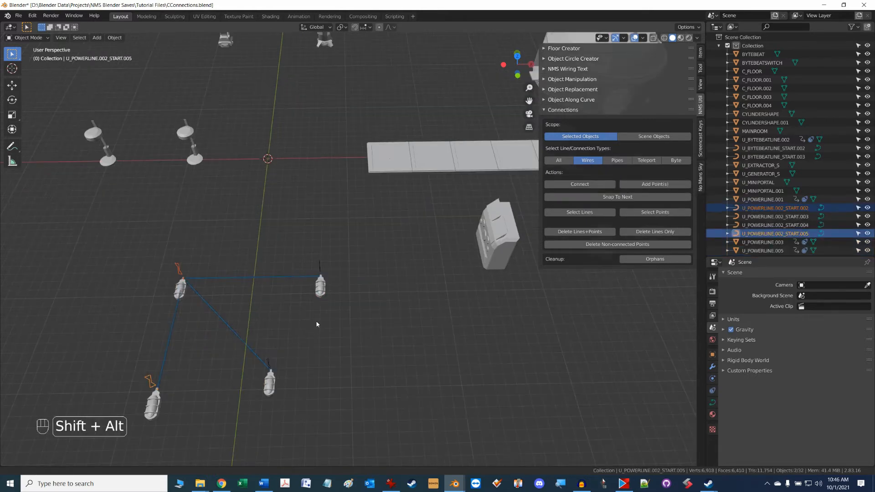
middle_click_drag(317, 324, 430, 280)
scroll(374, 278, "up", 1)
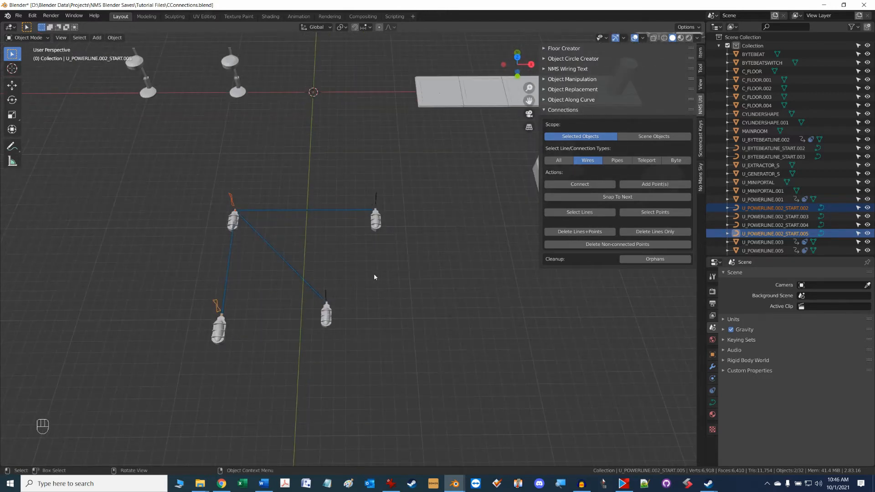
scroll(375, 268, "down", 1)
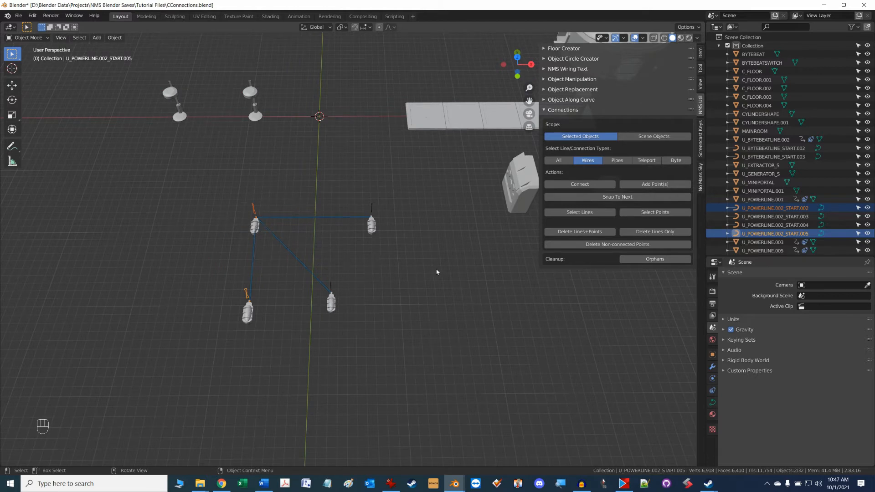
Select the four wall lights one by one, change which one is active, and clear the selection.
left_click(256, 225)
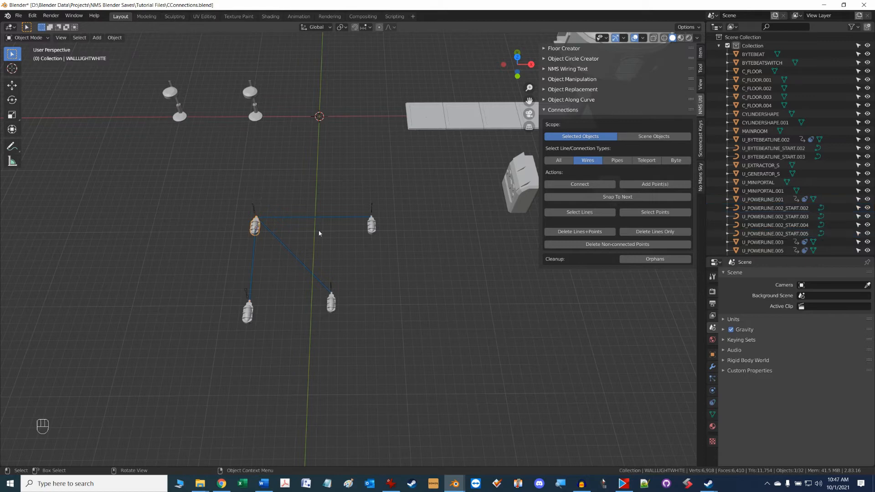
left_click(369, 228, "shift")
left_click(333, 306, "shift")
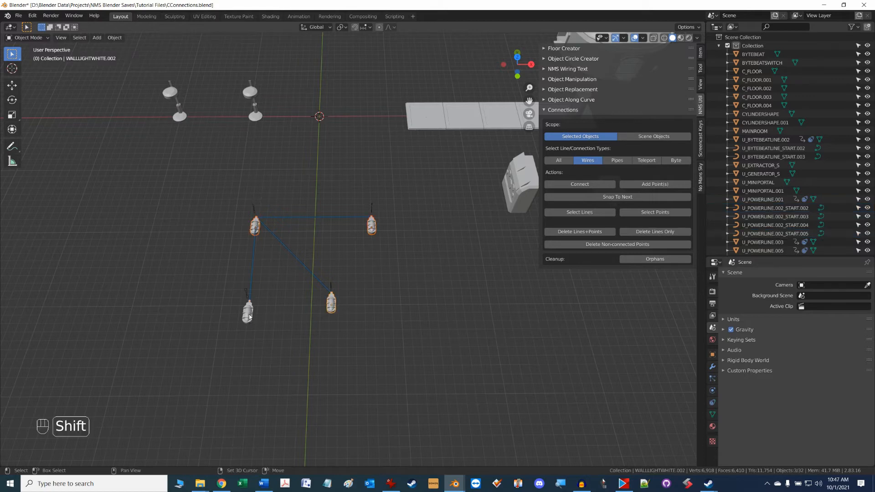
left_click(247, 313, "shift")
left_click(256, 233, "shift")
left_click(257, 224, "shift")
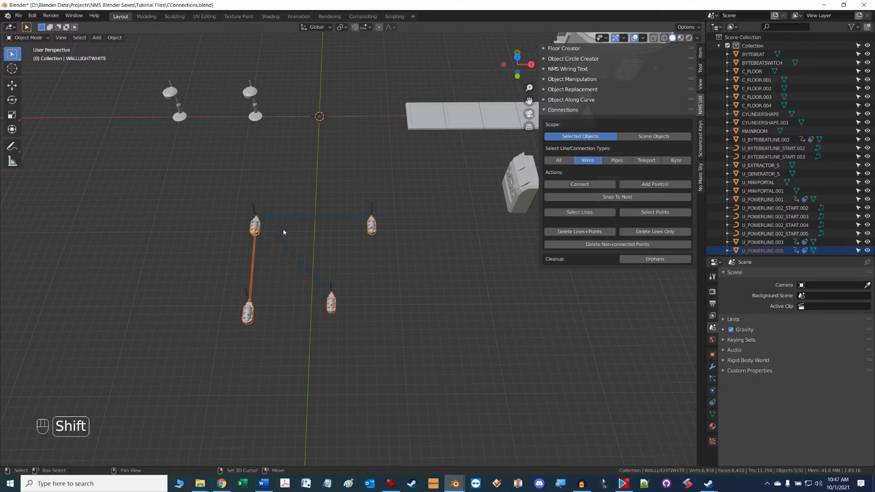
left_click(333, 304, "shift")
left_click(372, 227, "shift")
left_click(429, 261)
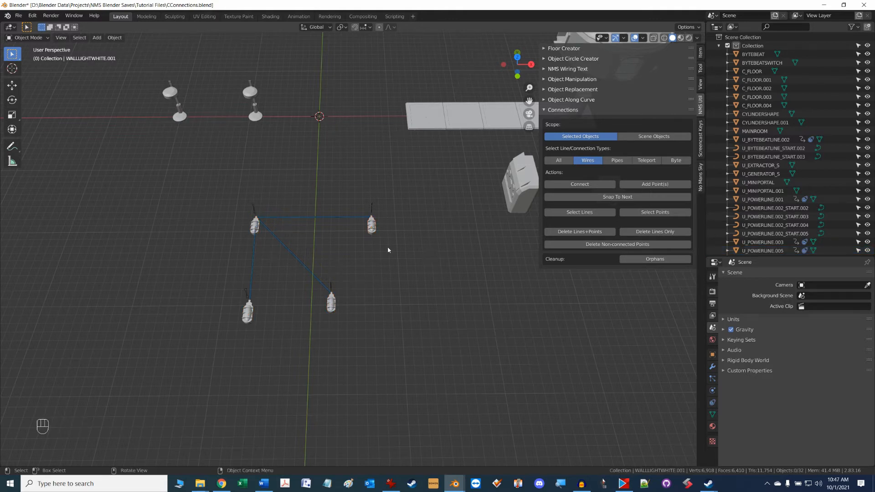
Delete the wall lights' lines and points, and reconnect the four lights by wire with WALLLIGHTWHITE.002 as the active light.
left_click_drag(211, 188, 426, 359)
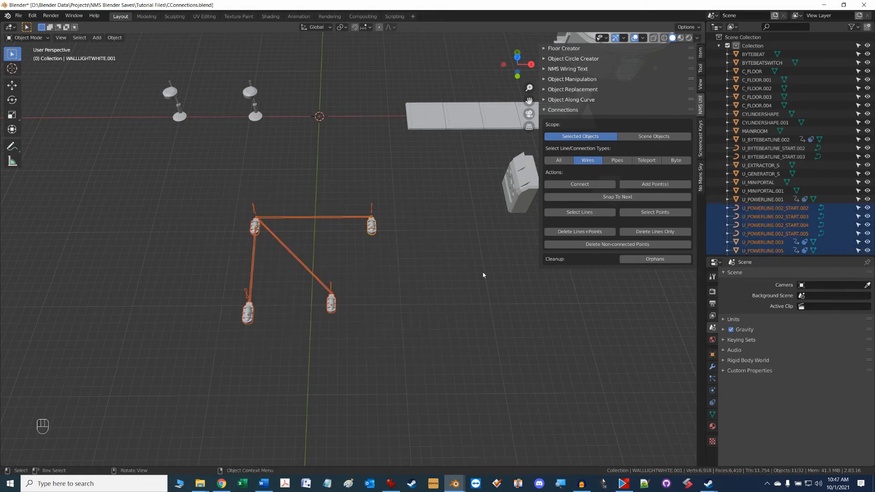
left_click(576, 232)
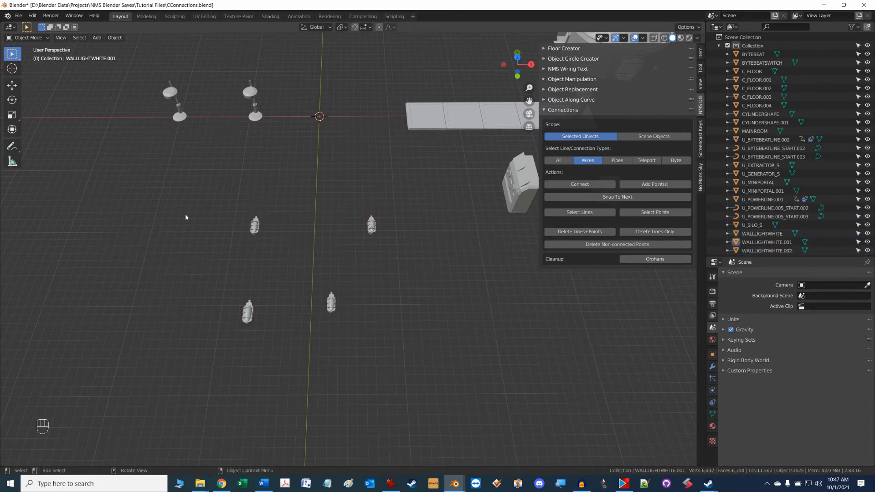
left_click_drag(186, 217, 441, 347)
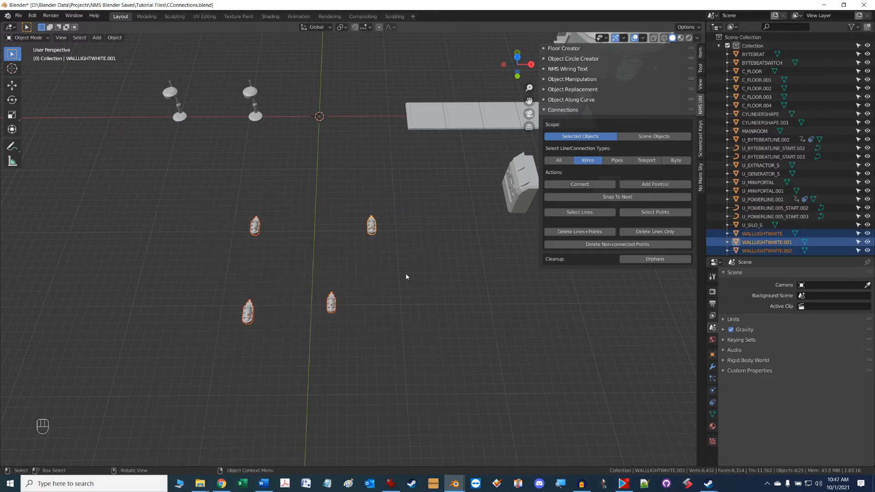
left_click(332, 304, "shift")
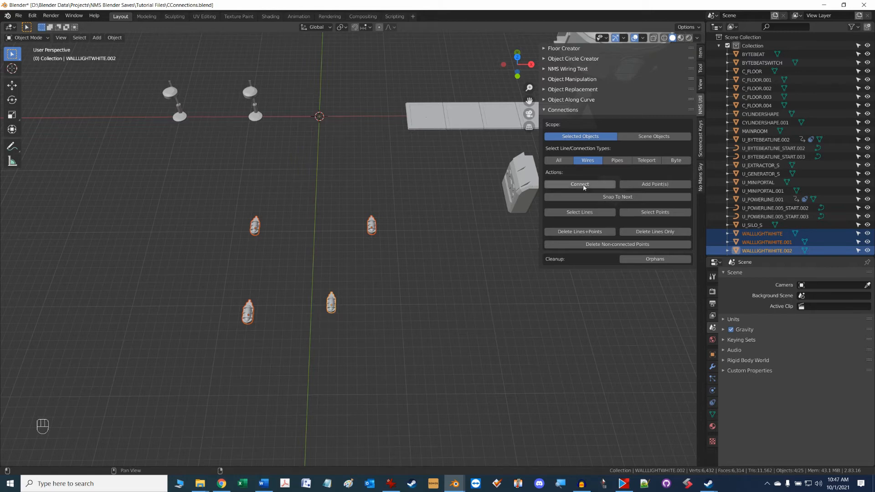
left_click(561, 184)
scroll(340, 299, "up", 3)
middle_click_drag(364, 305, 404, 262, "shift")
Clear the lines and points again and rewire the four wall lights with WALLLIGHTWHITE.003 as the active light.
left_click_drag(164, 119, 469, 350)
left_click(582, 232)
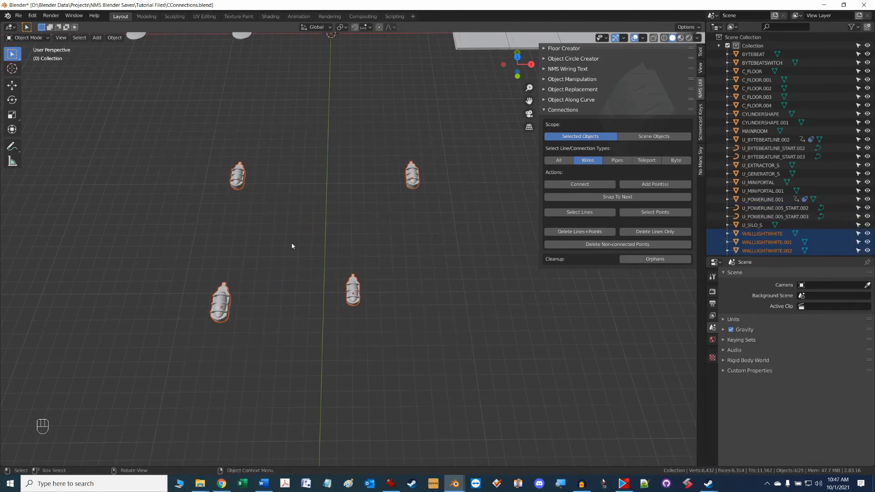
left_click(221, 303, "shift")
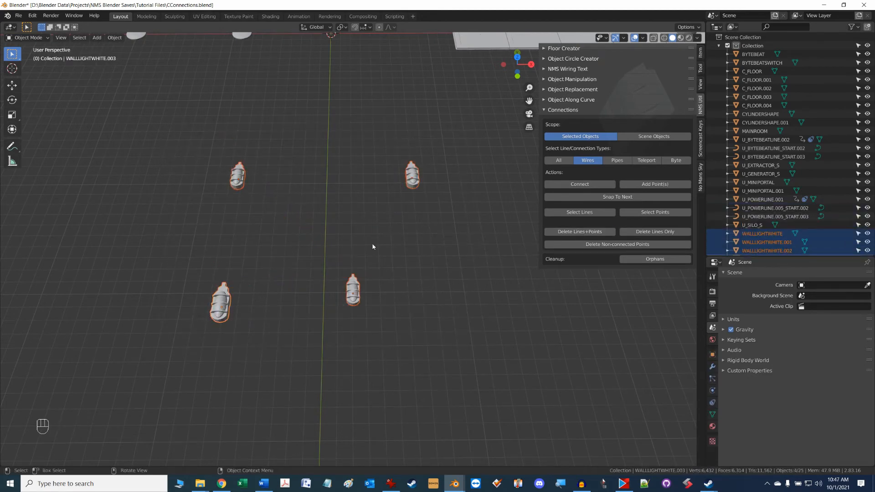
left_click(589, 185)
scroll(269, 288, "up", 1)
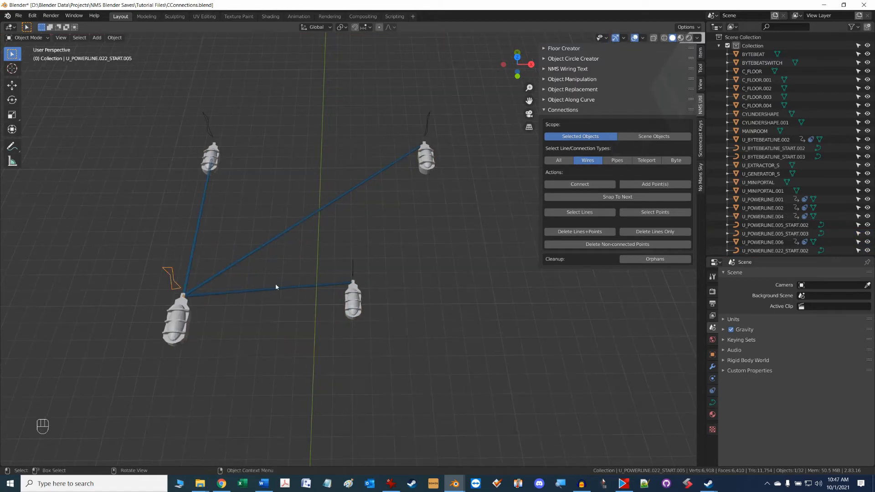
scroll(308, 263, "down", 4)
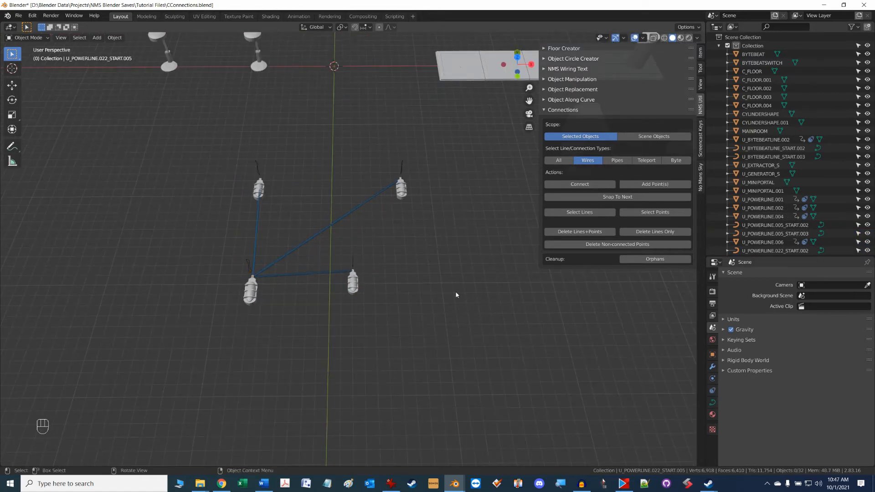
middle_click_drag(341, 223, 400, 243, "alt")
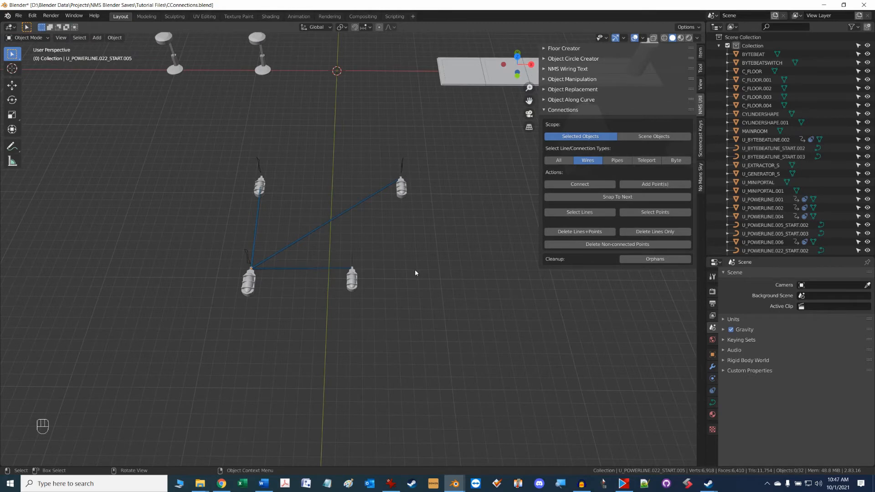
Try moving the wire end points at two of the outer wall lights, cancelling each move.
left_click_drag(222, 147, 429, 334)
left_click(404, 164)
left_click(403, 165)
key("g")
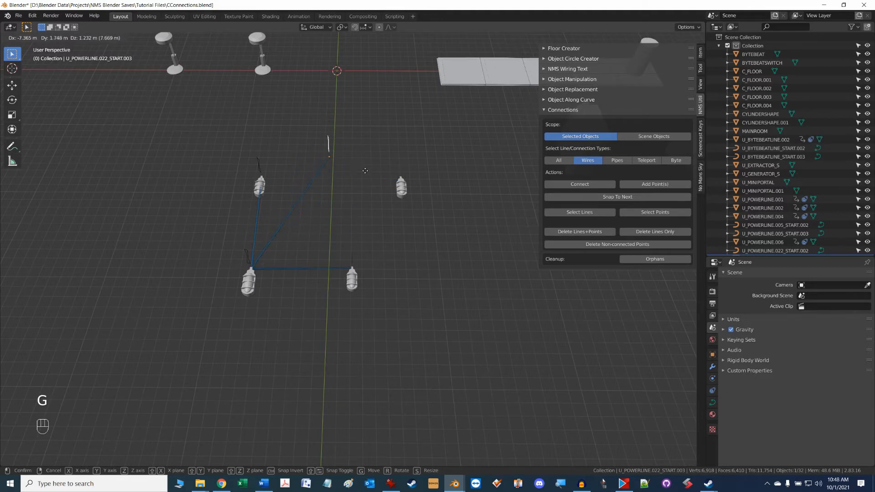
right_click(360, 188)
left_click(352, 254)
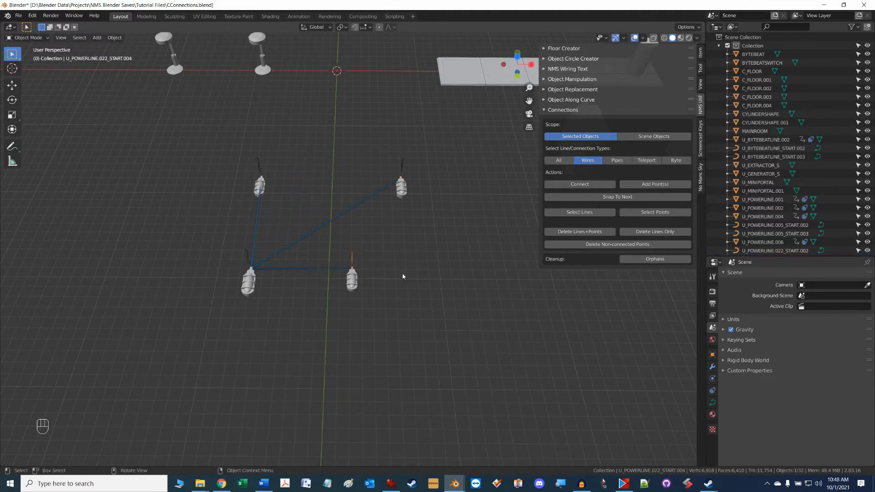
key("g")
right_click(330, 311)
Move the shared wire point of WALLLIGHTWHITE.003 away from the light and back onto it.
middle_click_drag(278, 205, 318, 215)
mouse_move(304, 211)
left_mouse_down("alt")
mouse_move(352, 234)
mouse_move(410, 231)
mouse_move(304, 227)
left_mouse_up("alt")
left_click(184, 209)
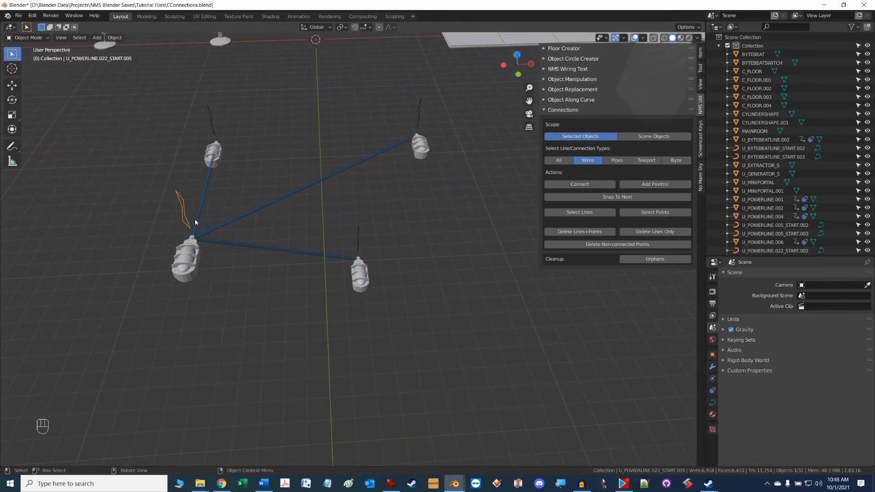
key("g")
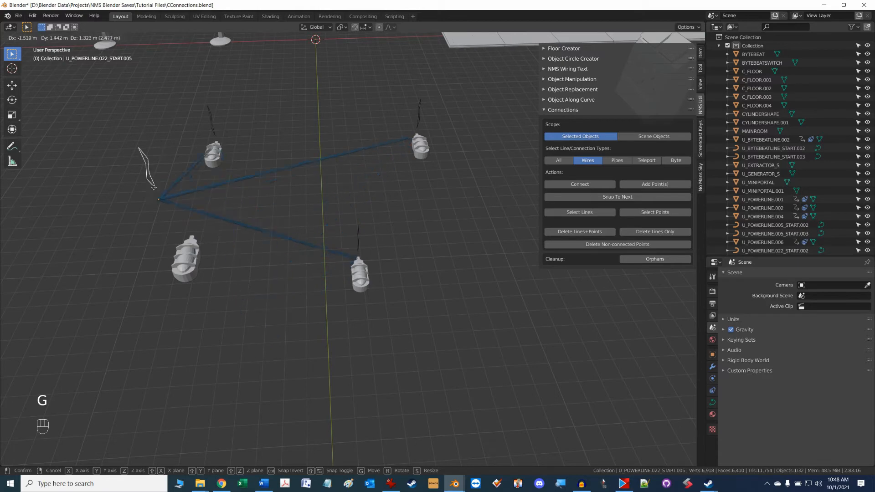
left_click(195, 233)
scroll(282, 302, "down", 3)
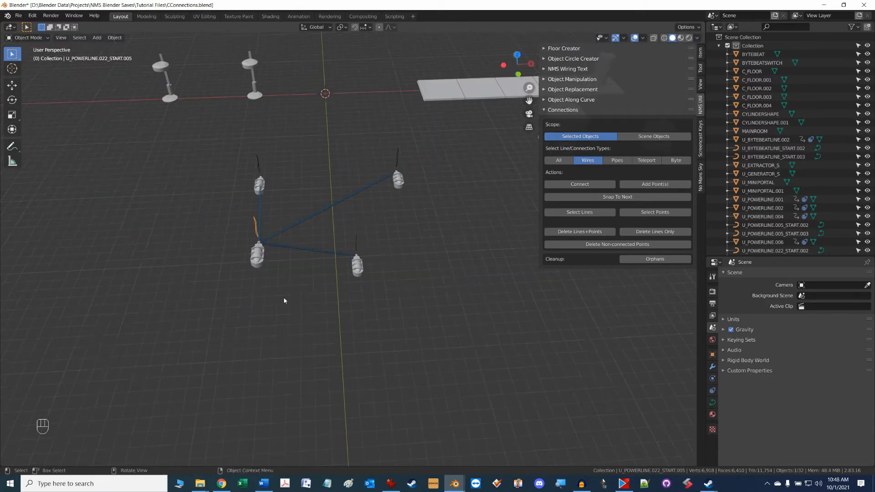
left_click_drag(409, 297, 378, 342, "alt+shift")
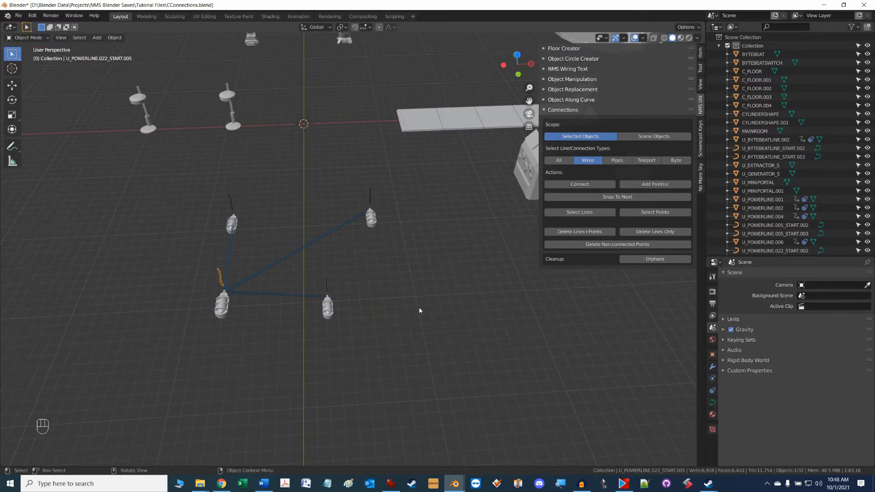
mouse_move(419, 307)
left_mouse_down("alt+shift")
mouse_move(424, 262)
mouse_move(322, 296)
mouse_move(381, 290)
mouse_move(309, 298)
mouse_move(408, 297)
left_mouse_up("alt+shift")
scroll(363, 307, "up", 2)
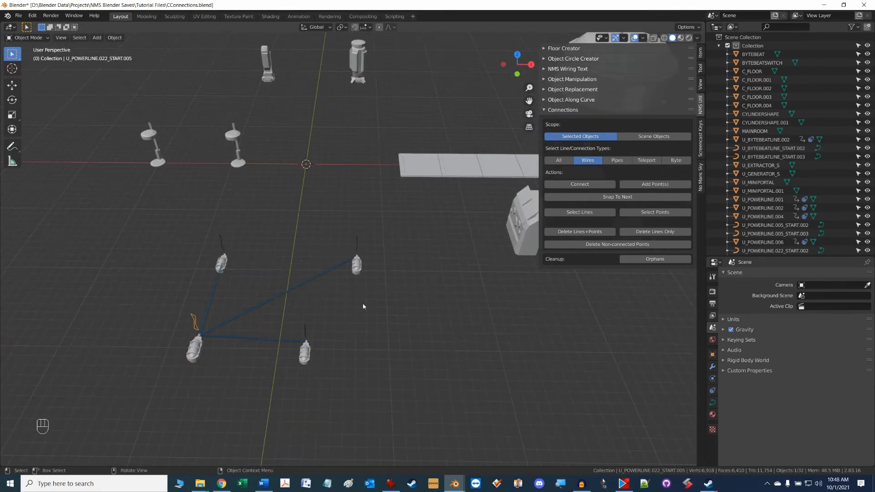
scroll(380, 303, "down", 3)
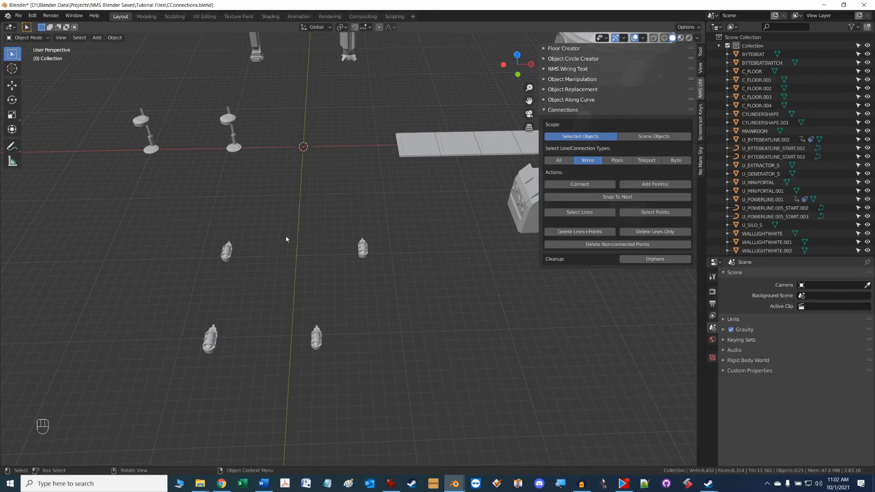
Add Wires points to the four wall lights and the two mini portals.
left_click_drag(169, 216, 401, 390)
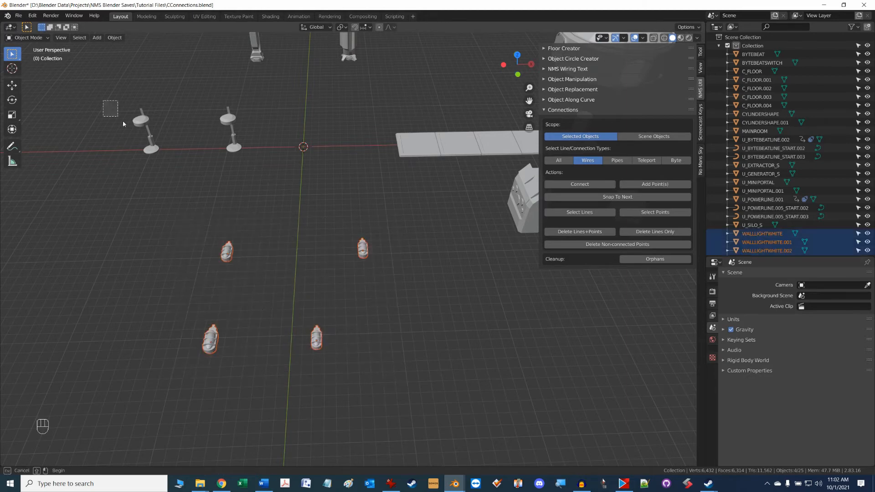
left_click_drag(103, 100, 371, 370)
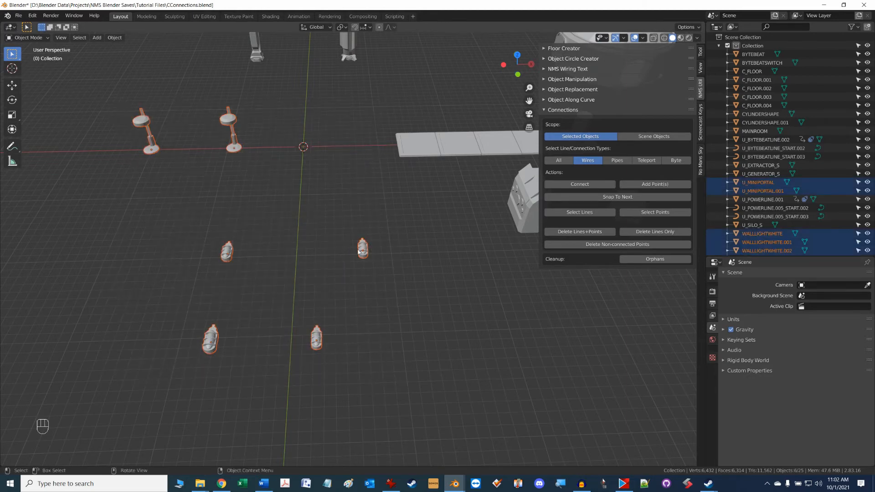
left_click(665, 185)
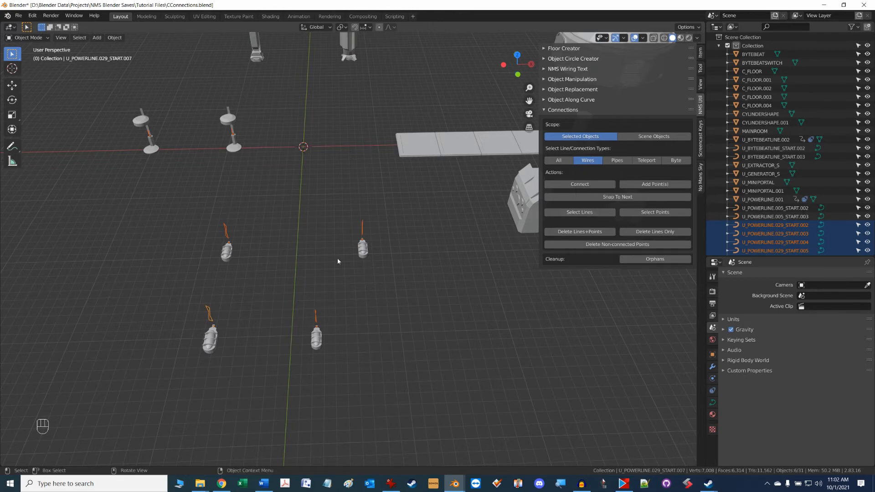
middle_click_drag(337, 258, 308, 279)
mouse_move(180, 286)
middle_mouse_down()
mouse_move(273, 251)
mouse_move(211, 262)
mouse_move(180, 274)
mouse_move(181, 286)
middle_mouse_up()
scroll(263, 270, "down", 3)
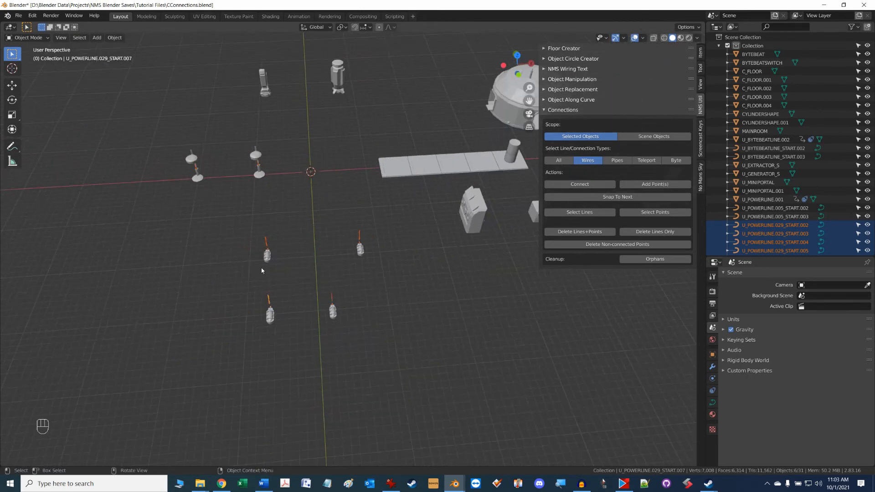
Connect the selected Wires points of the four wall lights and two mini portals.
left_click_drag(318, 276, 320, 276, "alt")
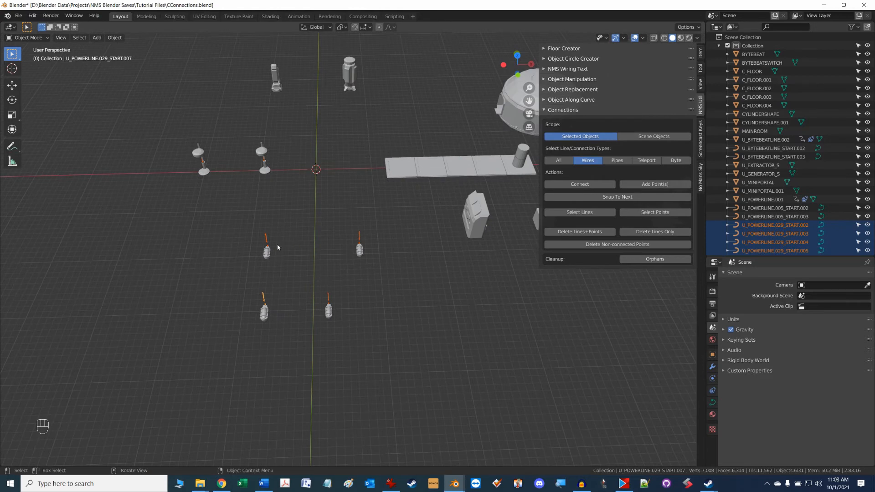
left_click(580, 184)
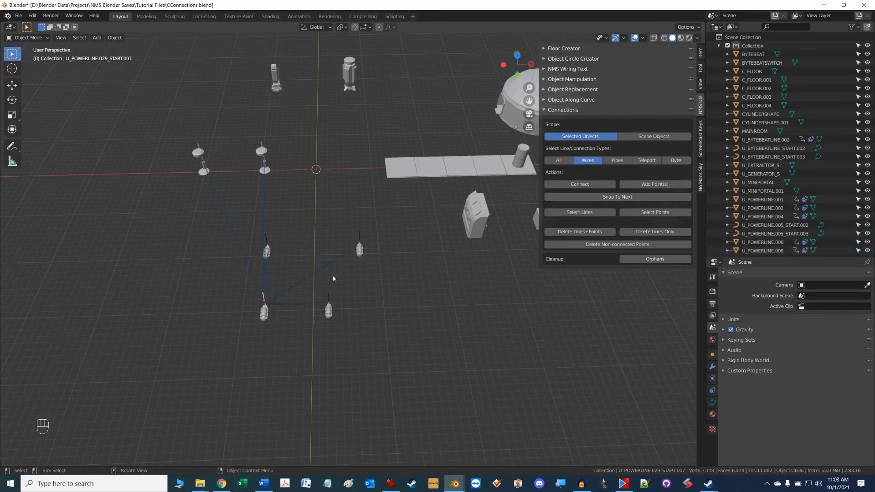
scroll(333, 278, "up", 2)
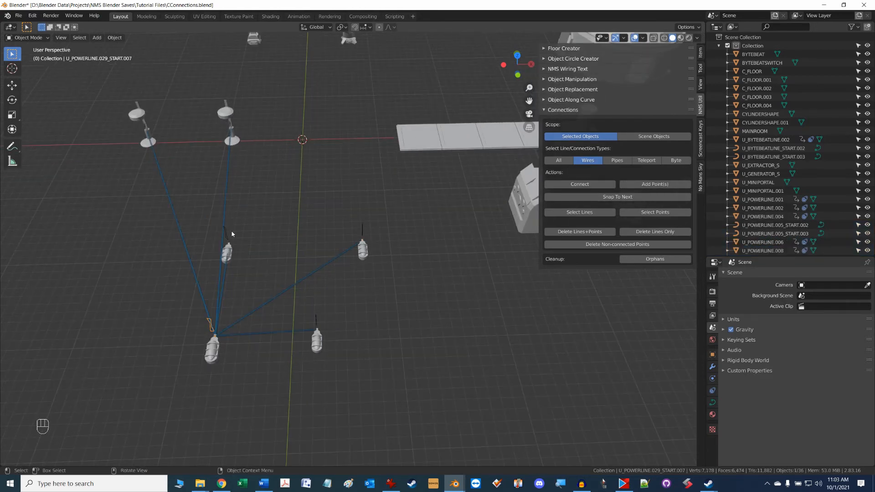
Delete the wire lines and points of the four wall lights and two mini portals, and add fresh Wires points to them.
left_click(364, 231)
left_click_drag(112, 101, 382, 387)
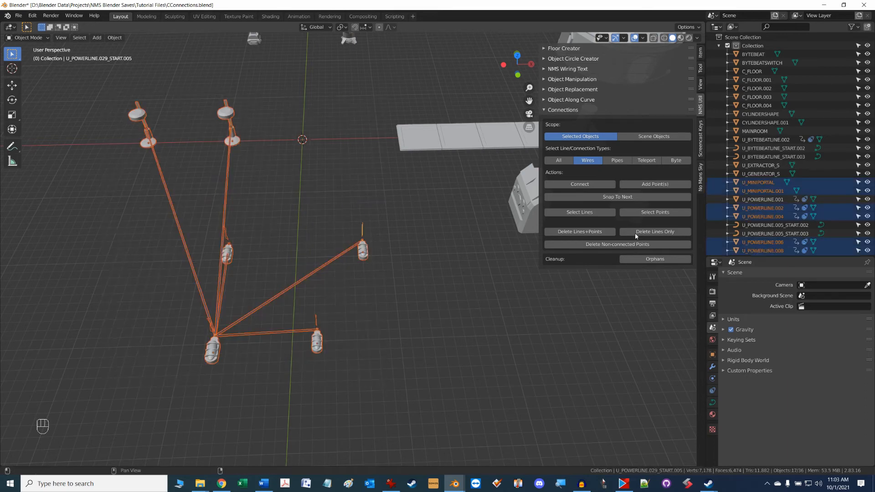
left_click(580, 232)
left_click(273, 225)
left_click_drag(117, 102, 381, 421)
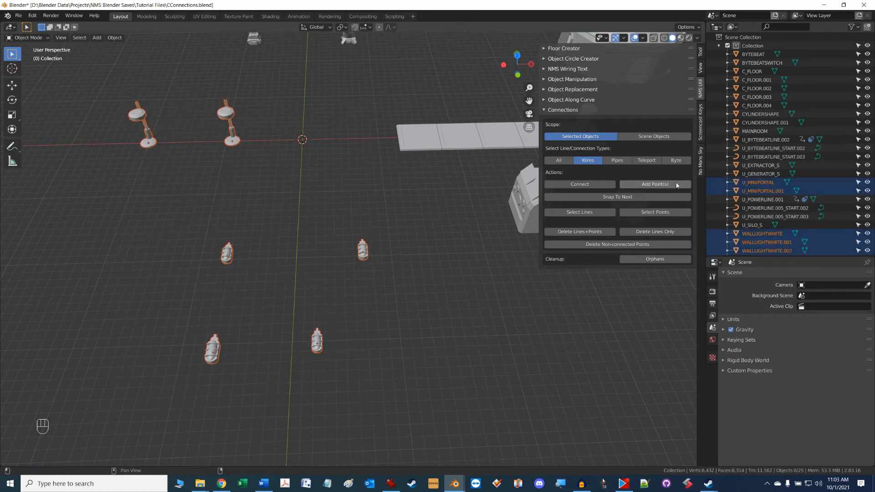
left_click(655, 184)
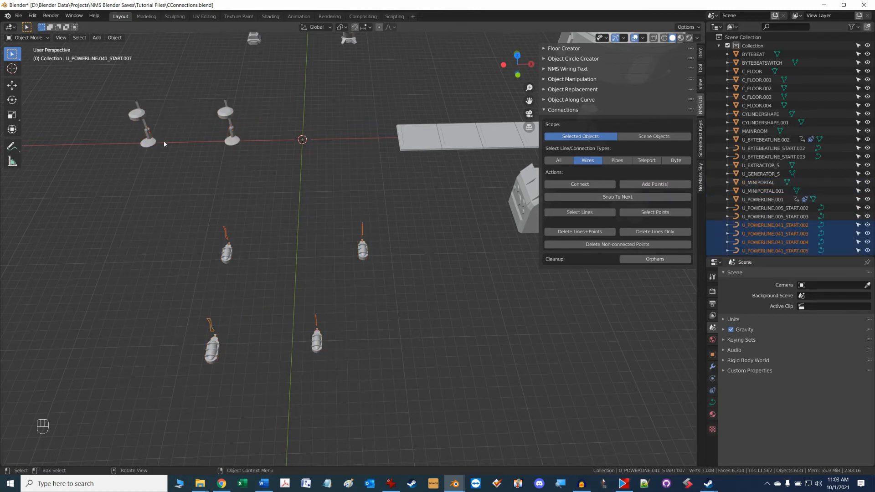
Select the wall lights and mini portals with their points, narrow the selection to the points only, and connect them with Wires.
left_click_drag(117, 97, 374, 395, "shift")
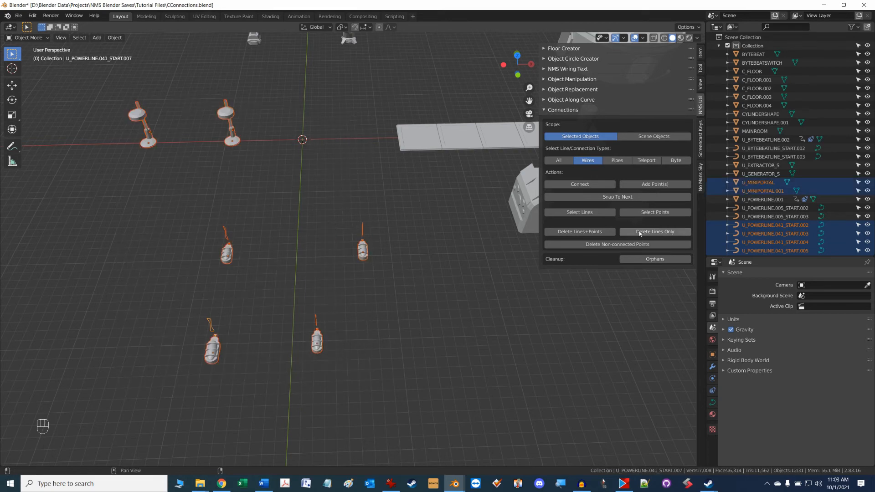
left_click(659, 212)
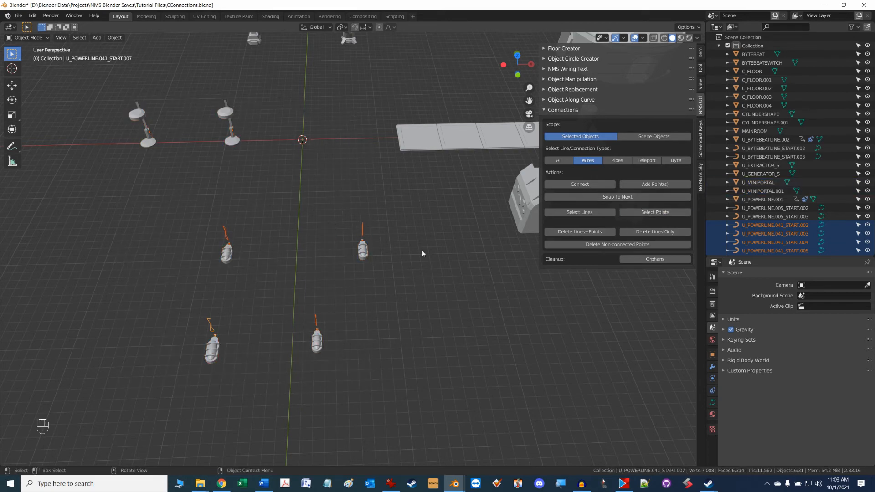
left_click(591, 184)
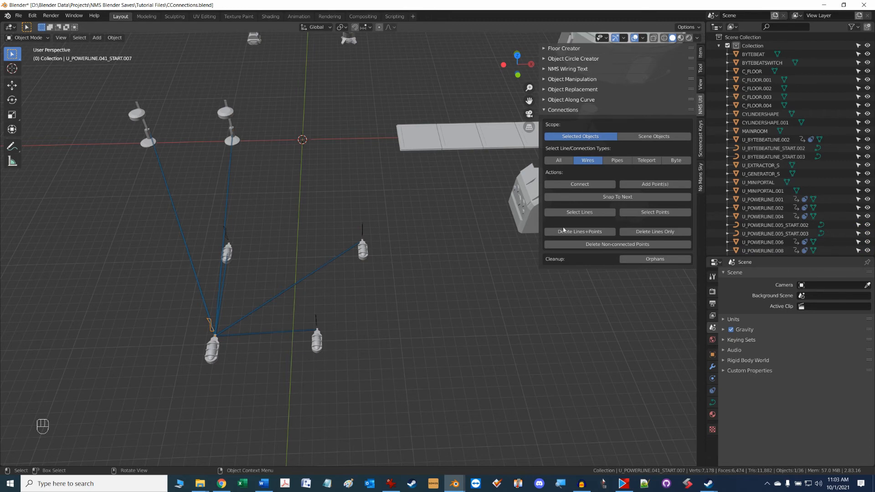
Delete both the lines and points from the wall lights and mini portals, leaving nothing selected.
left_click_drag(91, 80, 385, 402)
left_click(580, 232)
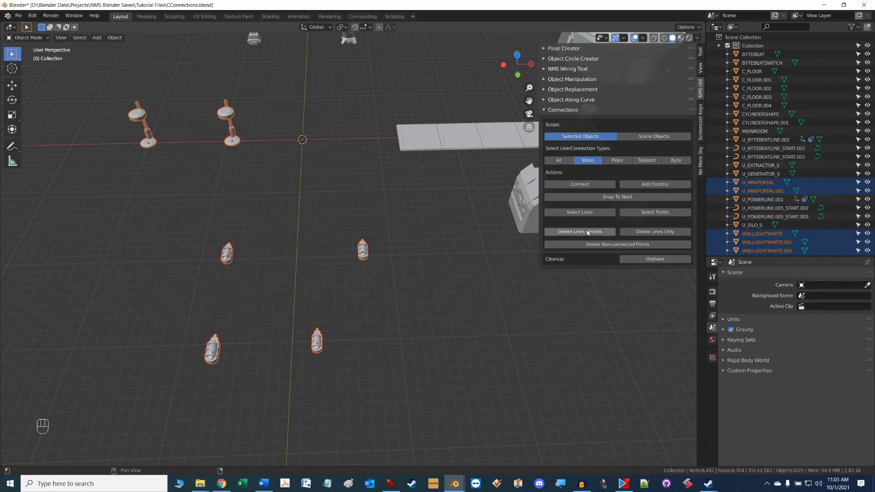
left_click_drag(112, 111, 382, 381)
left_click(423, 326)
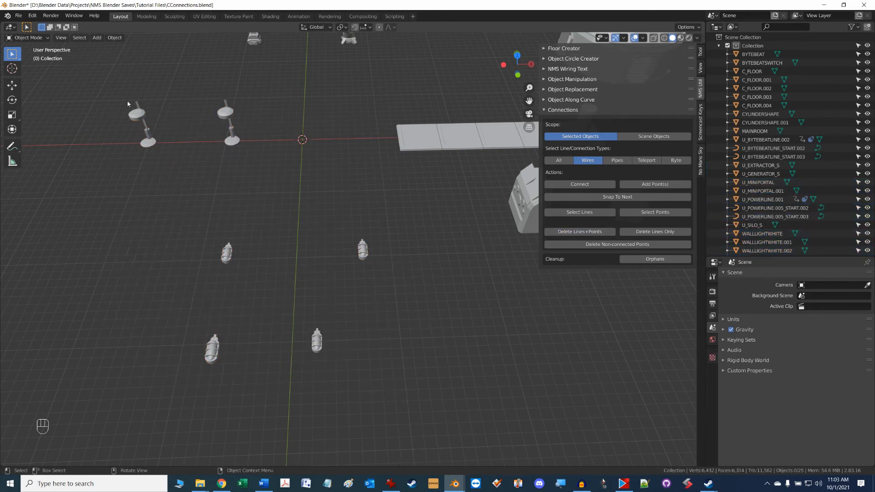
Select the four wall lights and two mini portals without any points and connect them directly with Wires.
left_click_drag(119, 99, 383, 409)
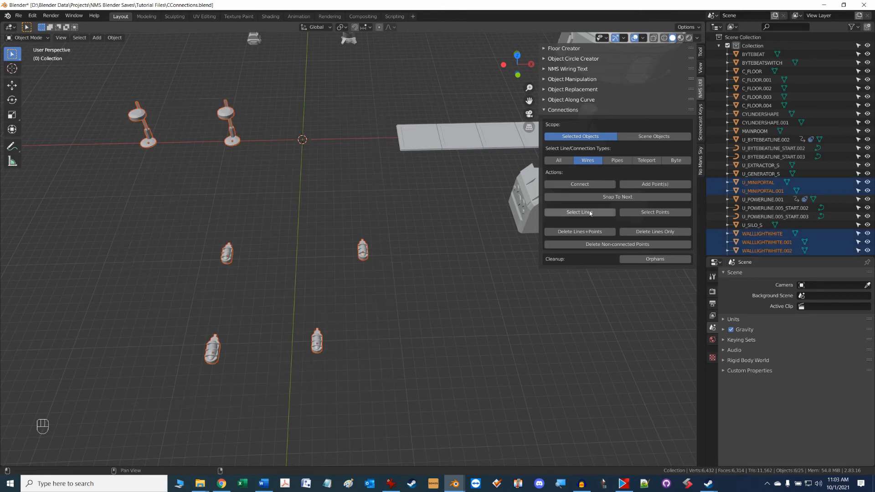
left_click(594, 185)
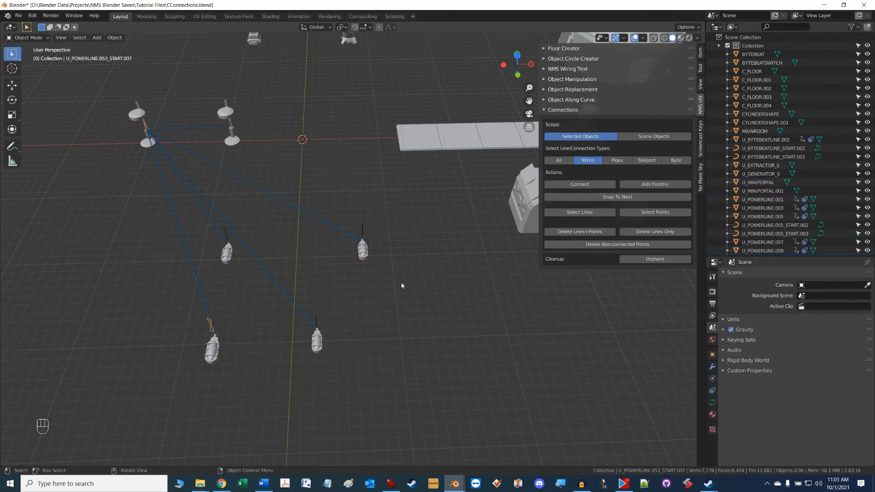
left_click(401, 283)
Delete only the wire lines between the wall lights and mini portals, and connect the selection again.
left_click_drag(109, 112, 386, 387)
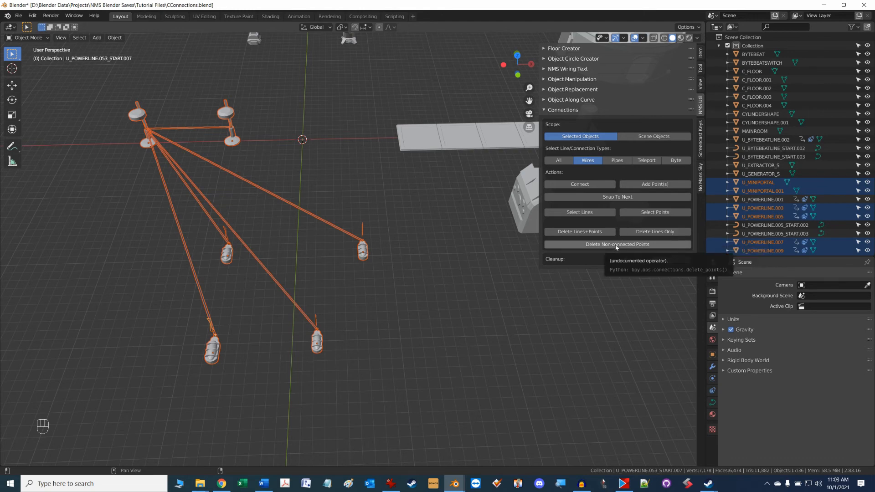
left_click(649, 233)
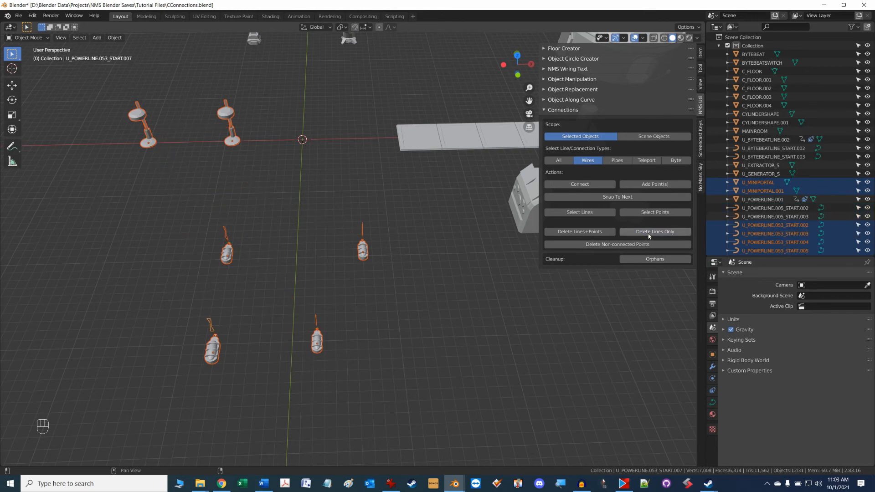
left_click(592, 185)
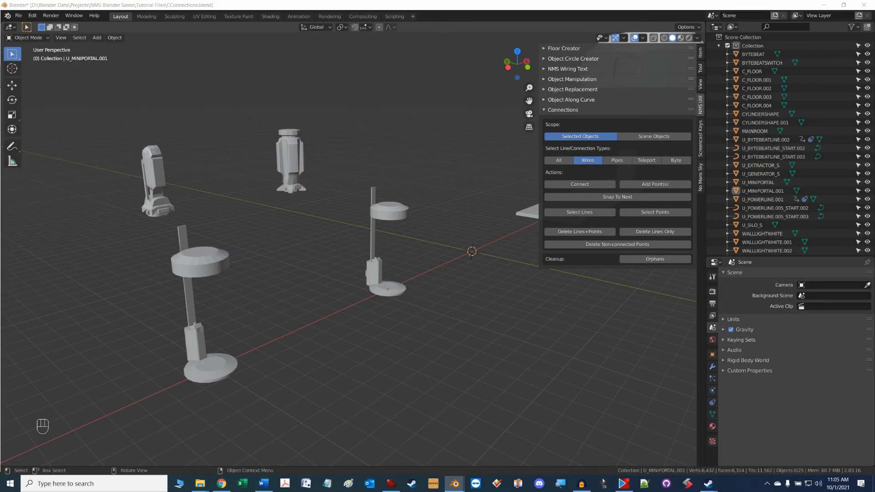
Connect the two mini portals with a Wires line.
left_click_drag(179, 235, 428, 401)
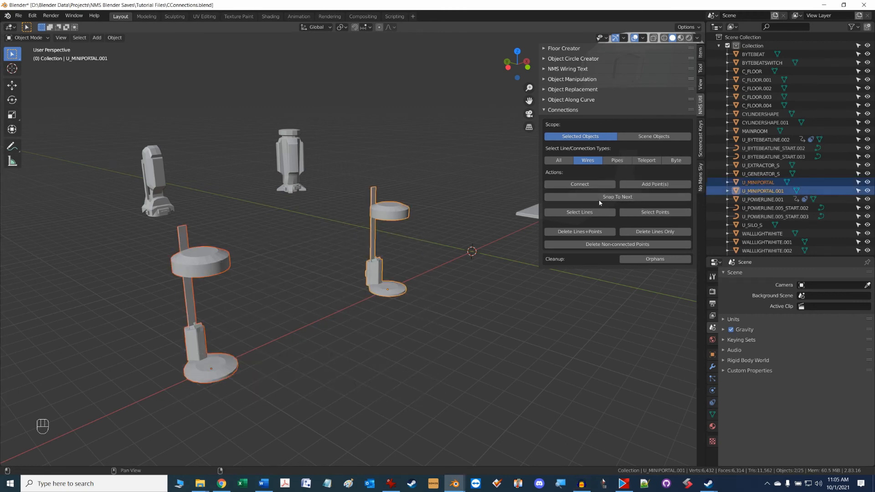
left_click(599, 186)
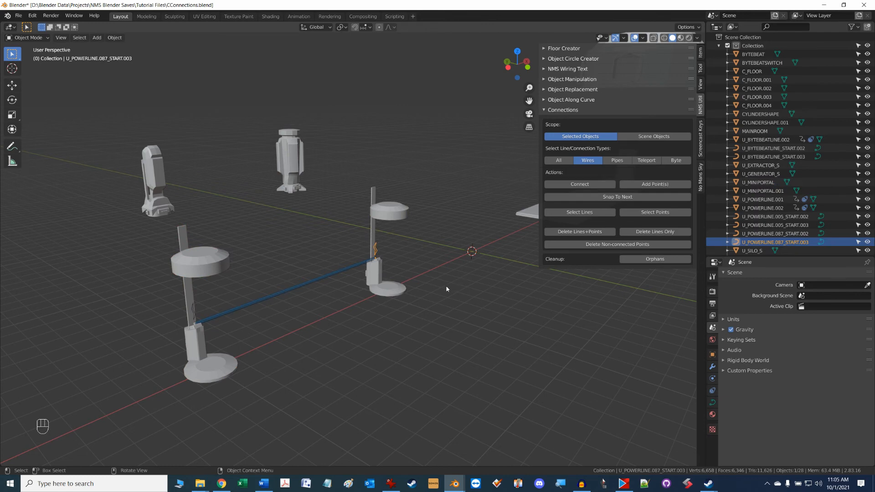
middle_click_drag(342, 312, 297, 309, "alt")
scroll(347, 309, "up", 2)
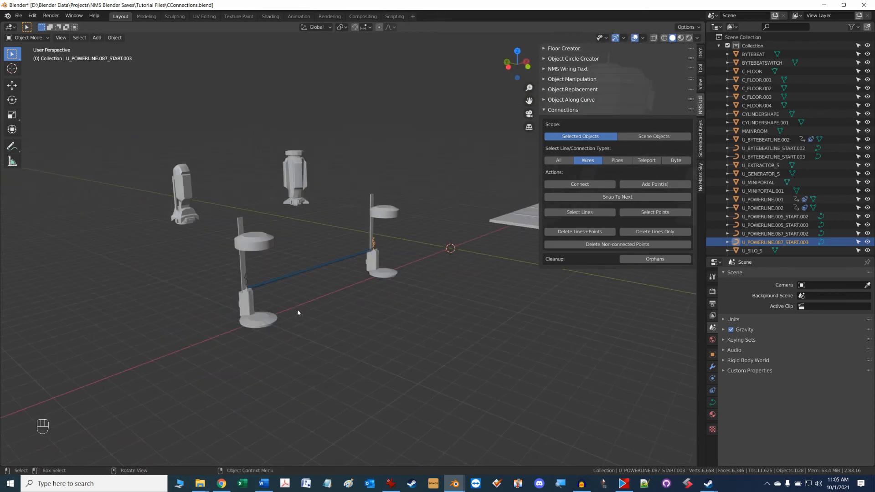
Select U_MINIPORTAL with its wire point and snap the point to the portal's next connector three times.
left_click_drag(224, 207, 269, 343)
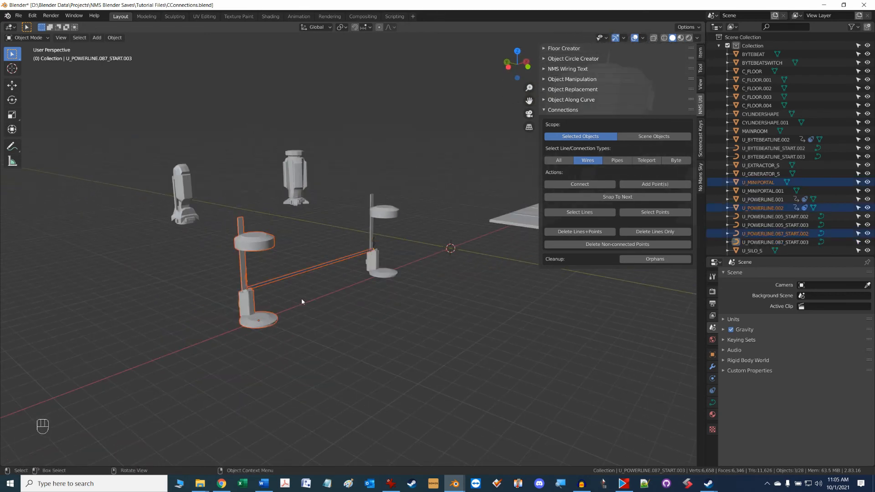
left_click(629, 197)
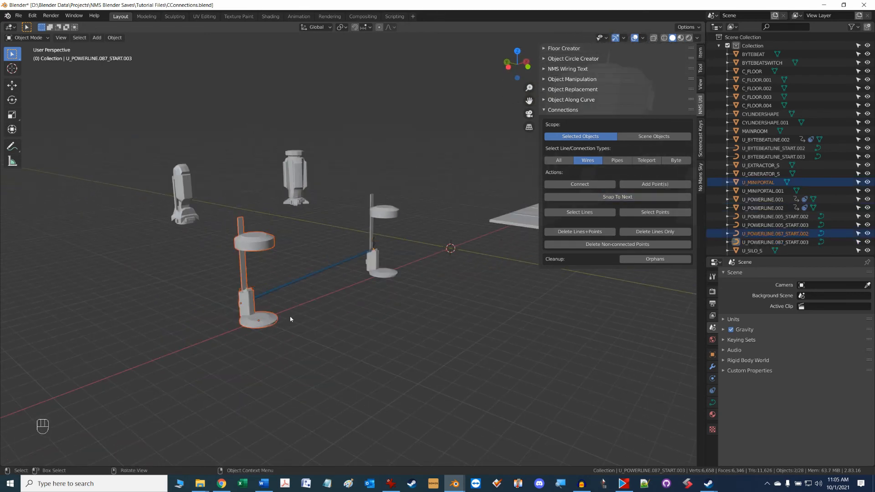
middle_click_drag(290, 319, 307, 316, "alt")
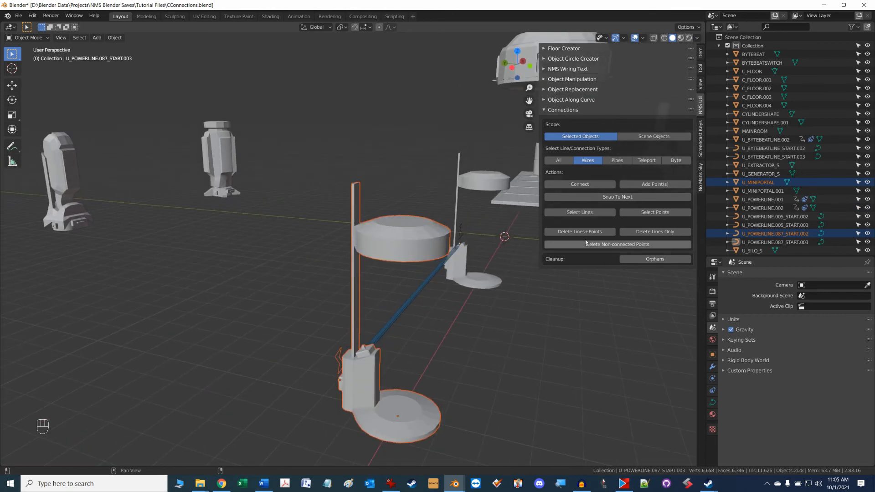
left_click(626, 198)
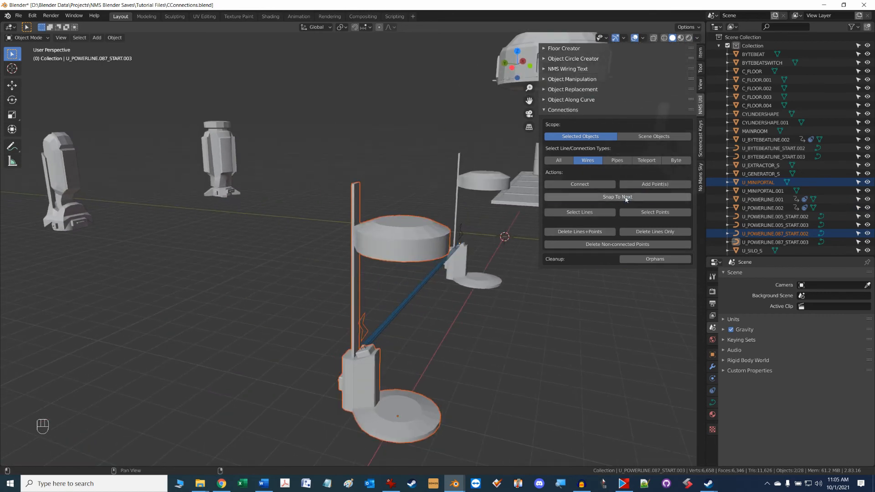
left_click(625, 198)
mouse_move(457, 353)
middle_mouse_down("alt")
mouse_move(436, 348)
mouse_move(534, 354)
mouse_move(458, 351)
mouse_move(474, 354)
middle_mouse_up("alt")
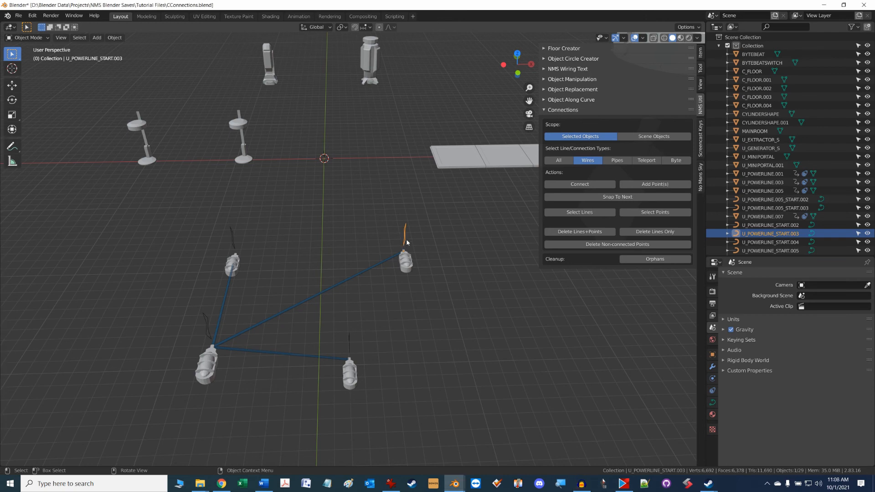
Delete the selected wire point U_POWERLINE_START.003 at the outer wall light and clean up the orphans.
key("Delete")
scroll(319, 232, "up", 2)
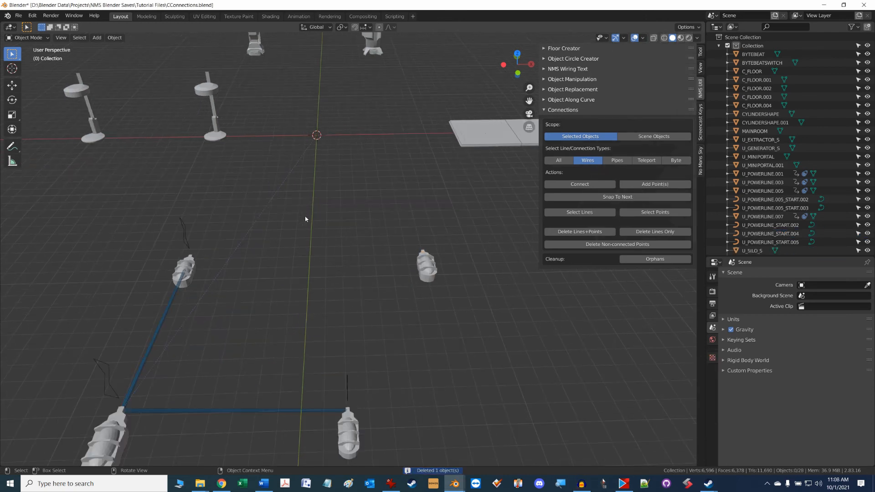
middle_click_drag(289, 227, 295, 177, "shift")
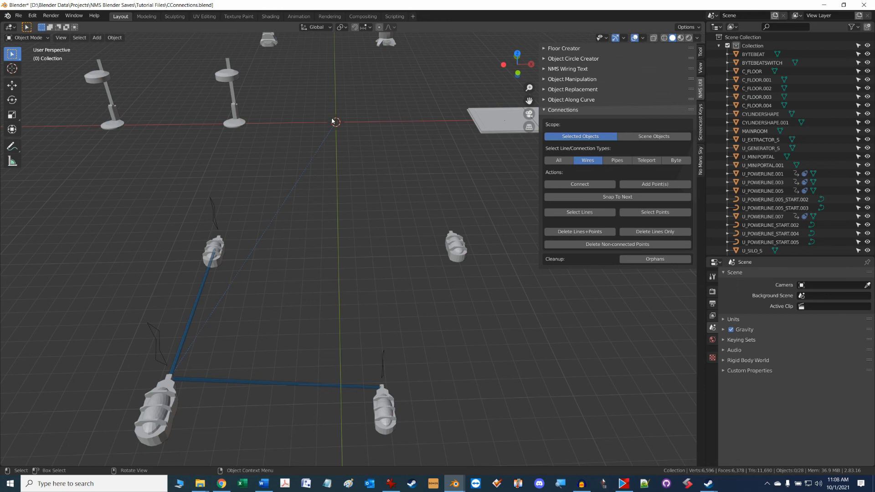
mouse_move(256, 308)
middle_mouse_down()
mouse_move(285, 293)
mouse_move(258, 296)
middle_mouse_up()
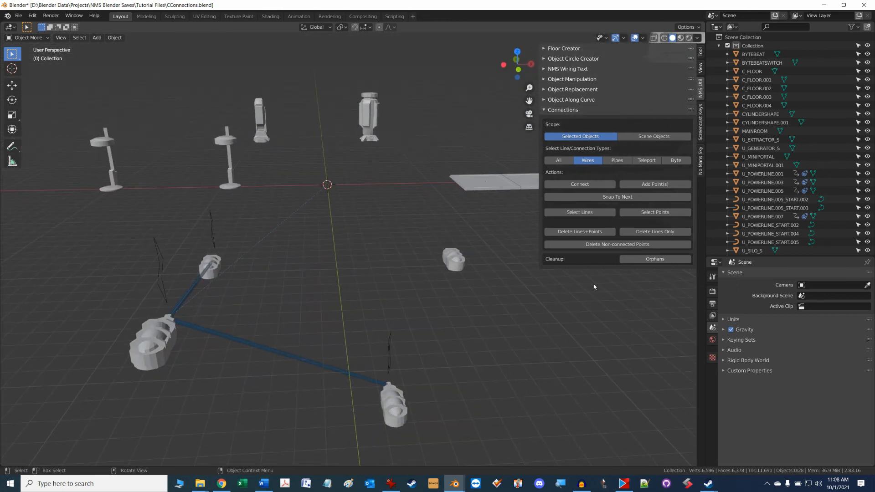
left_click(664, 262)
middle_click_drag(318, 274, 322, 288)
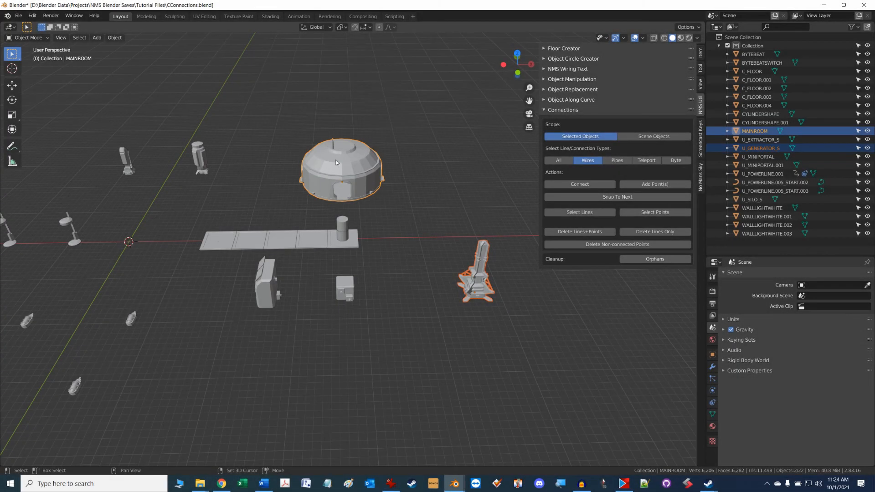
Connect the selected generator and main room with a Wires line.
left_click(580, 184)
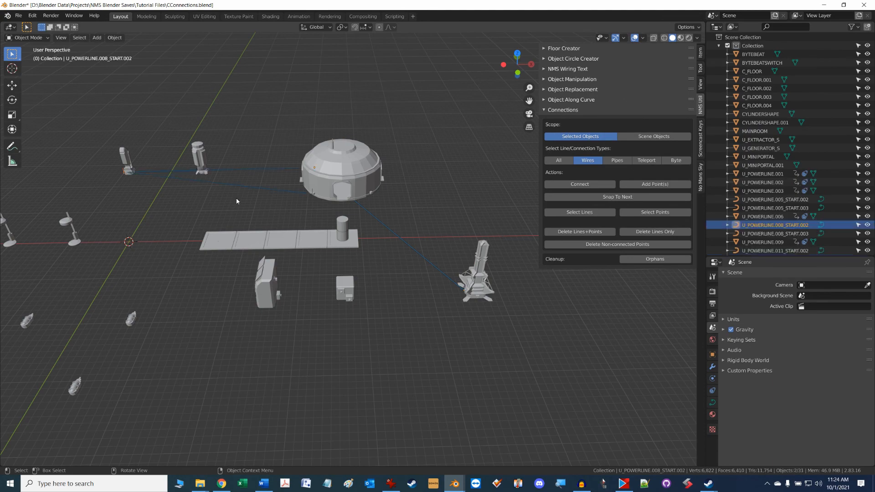
middle_click_drag(236, 198, 389, 227)
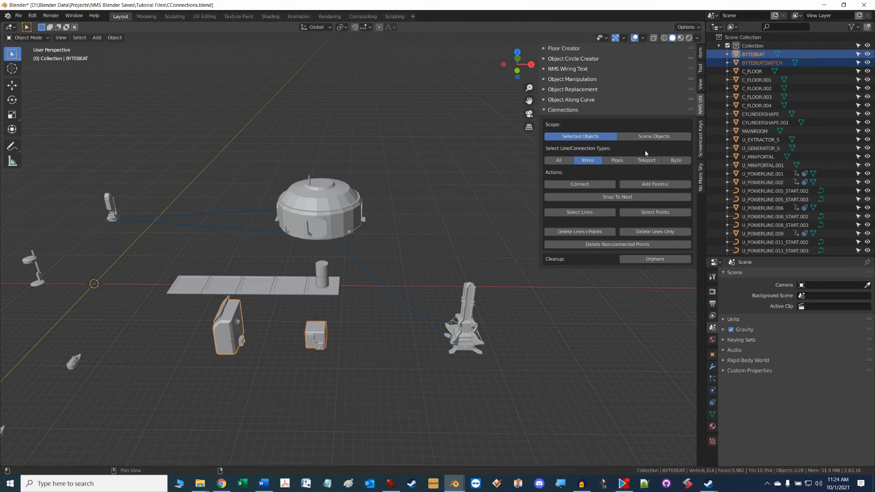
Connect the selected BYTEBEAT and BYTEBEATSWITCH objects with a Byte line.
left_click(675, 161)
left_click(583, 185)
scroll(364, 310, "up", 6)
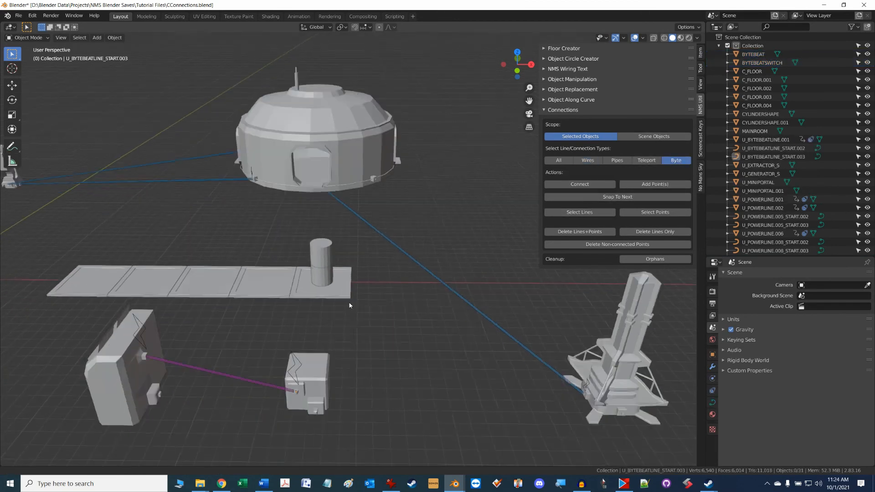
scroll(368, 311, "up", 2)
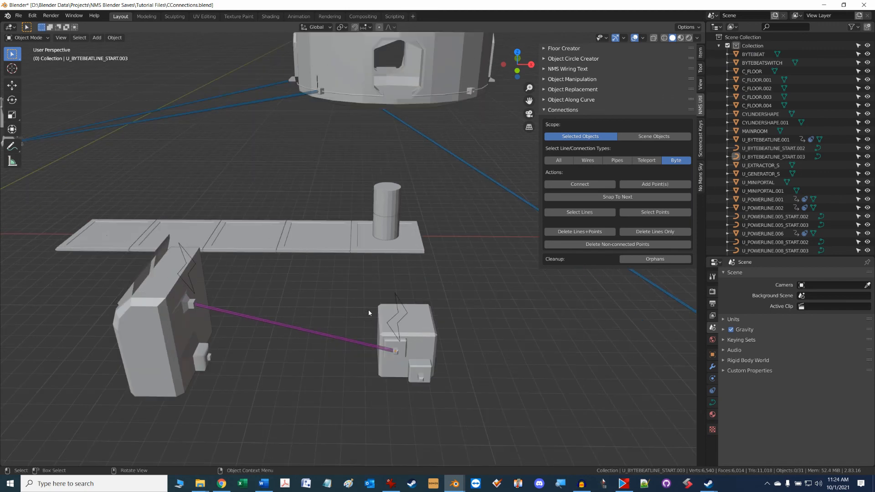
Select the Byte point on BYTEBEATSWITCH together with the switch and snap it to the next connector.
left_click(401, 318)
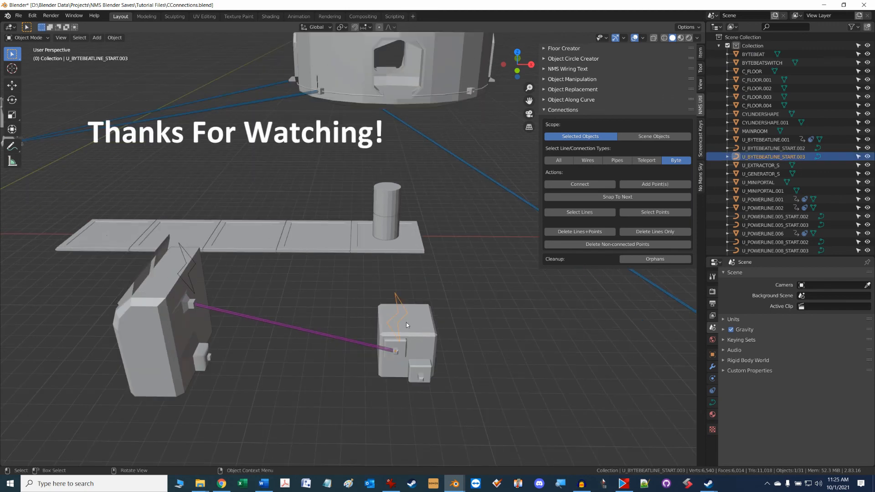
left_click(412, 324, "shift")
left_click(637, 198)
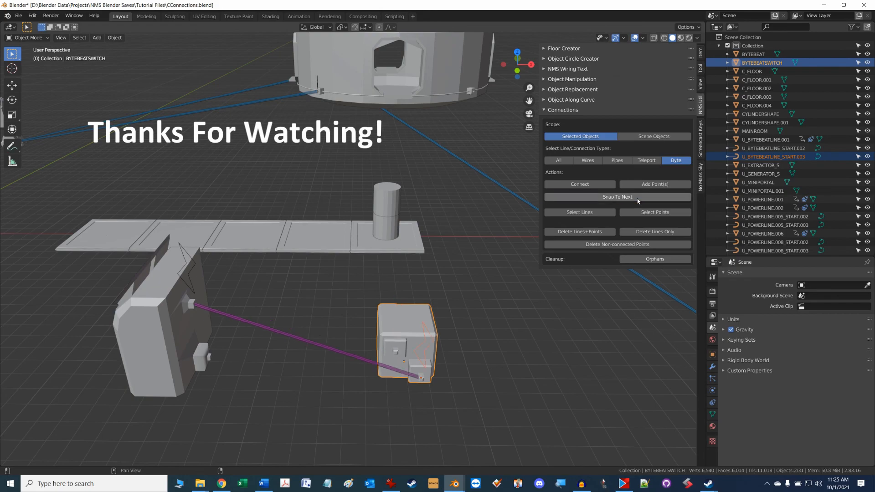